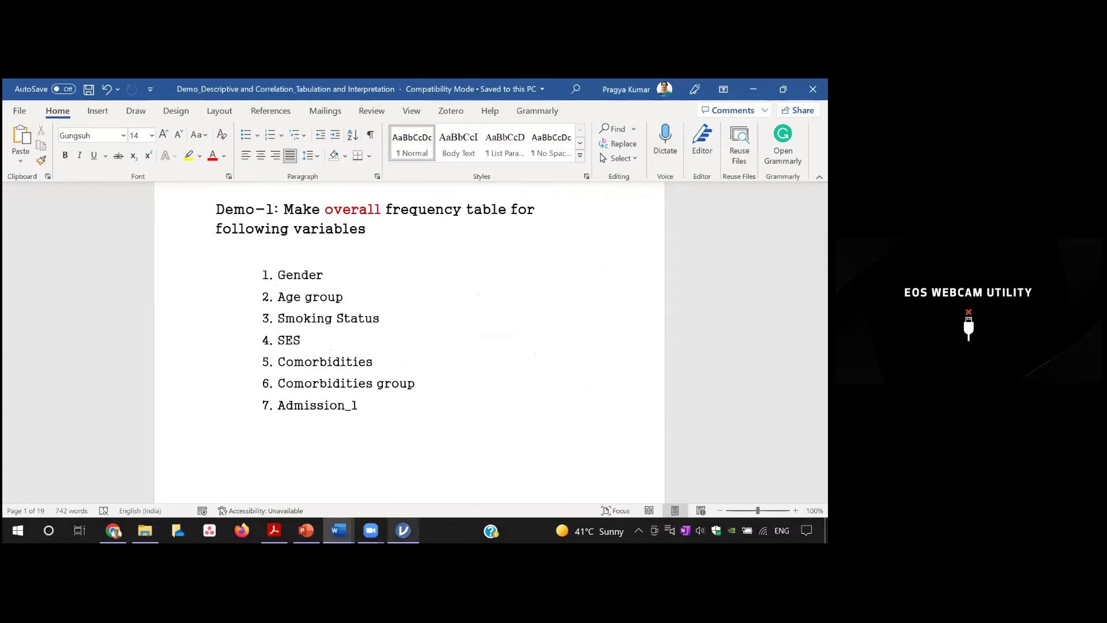
Step: Switch to jamovi and close the Demo_Import_Levels_Compute_Transform dataset
mouse_move(403, 531)
click(463, 435)
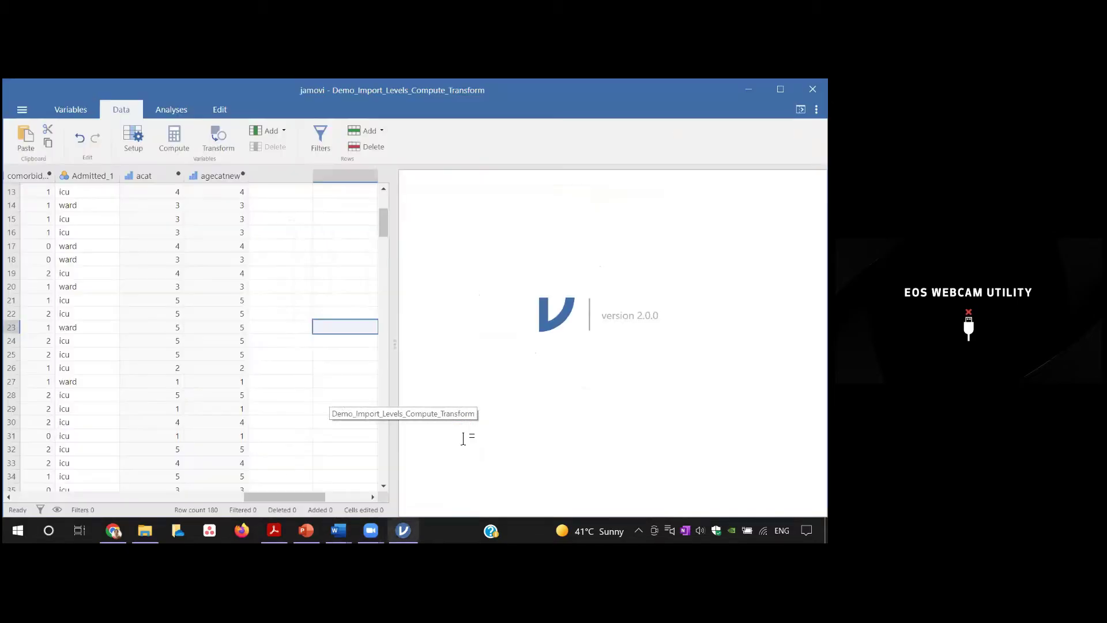
click(387, 300)
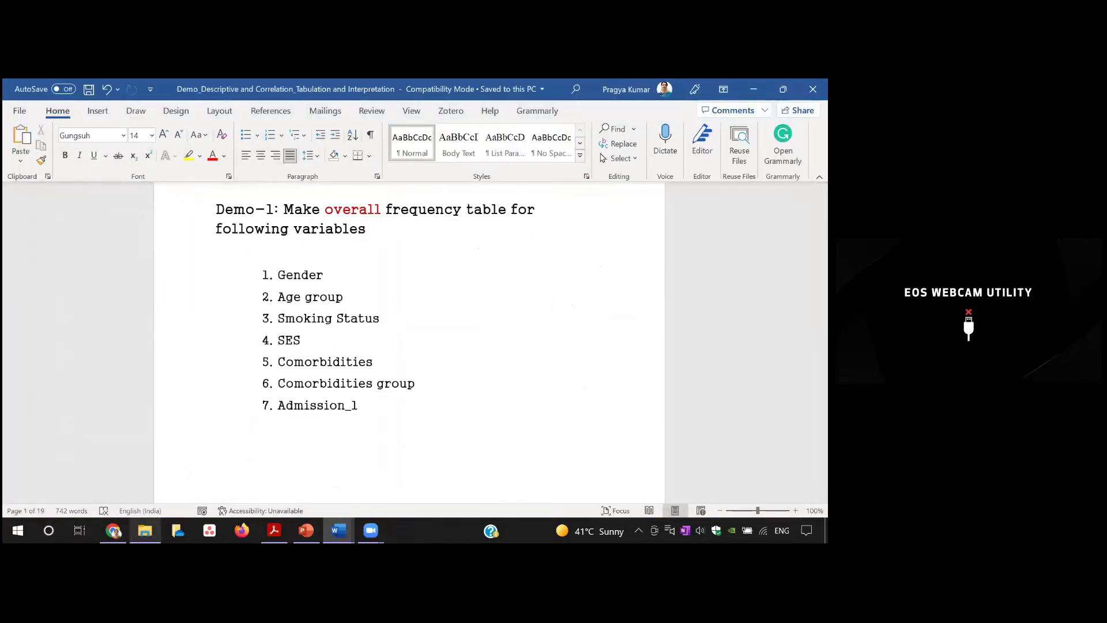
Step: Switch to File Explorer and open the Demo_Descriptive Statistics OMV file from the Day_1 folder
mouse_move(145, 529)
click(197, 467)
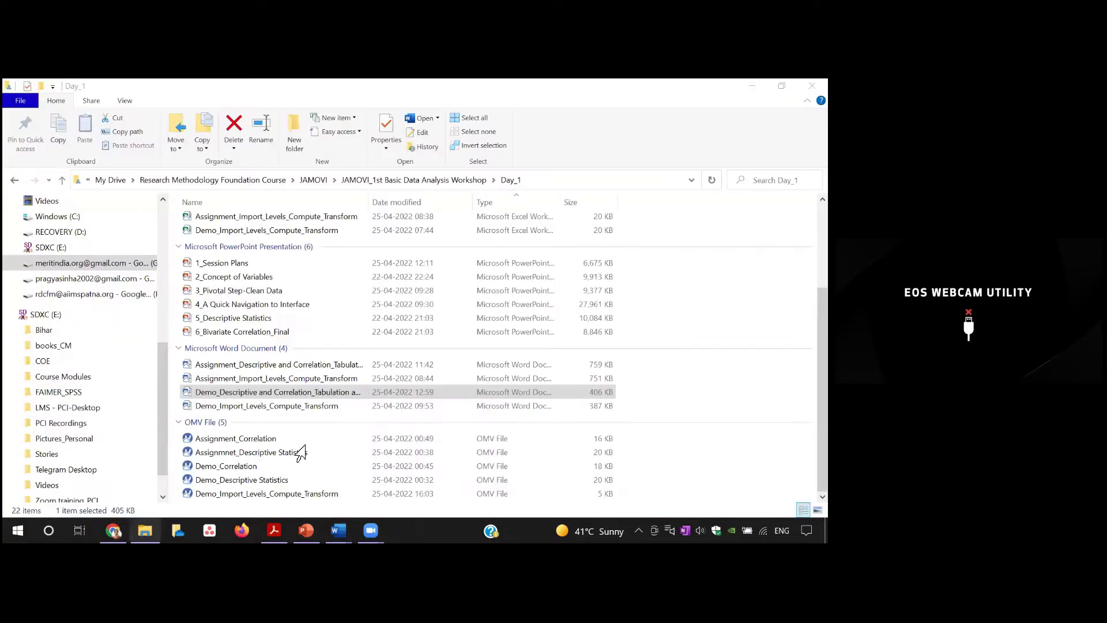
click(265, 482)
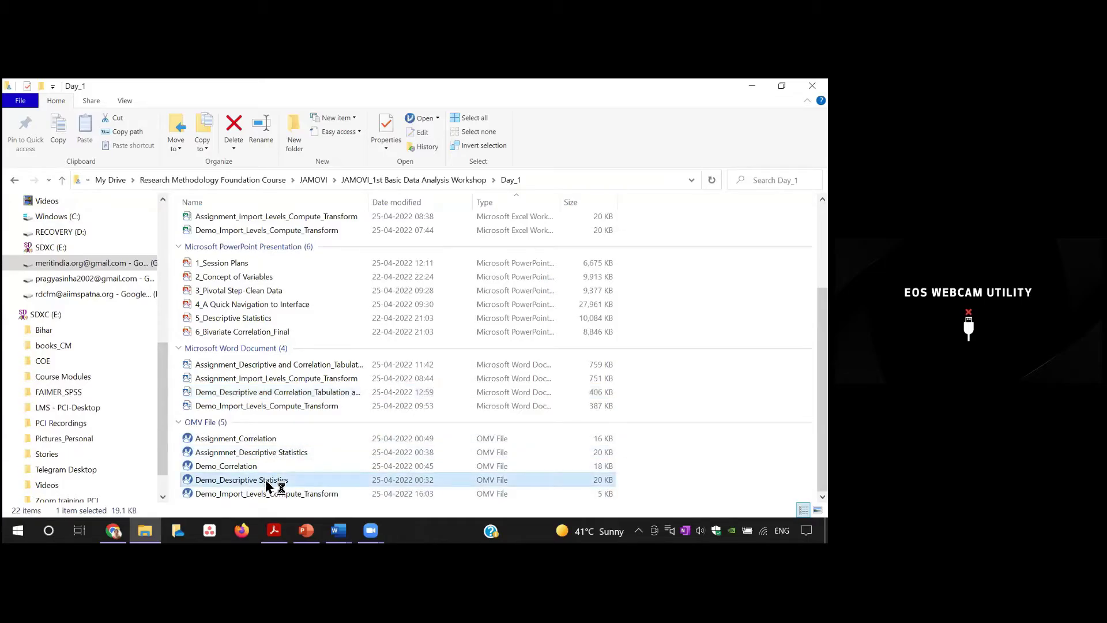
double_click(276, 486)
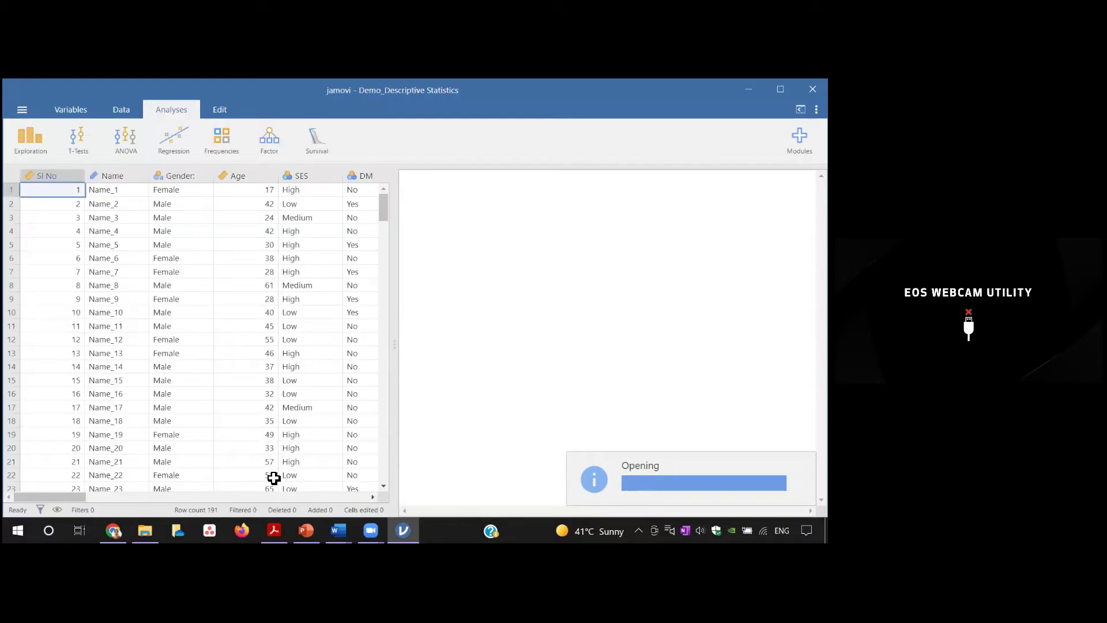
Step: Look through the opened dataset's variables from the demographic columns across to the Outcome column
drag(365, 480, 286, 282)
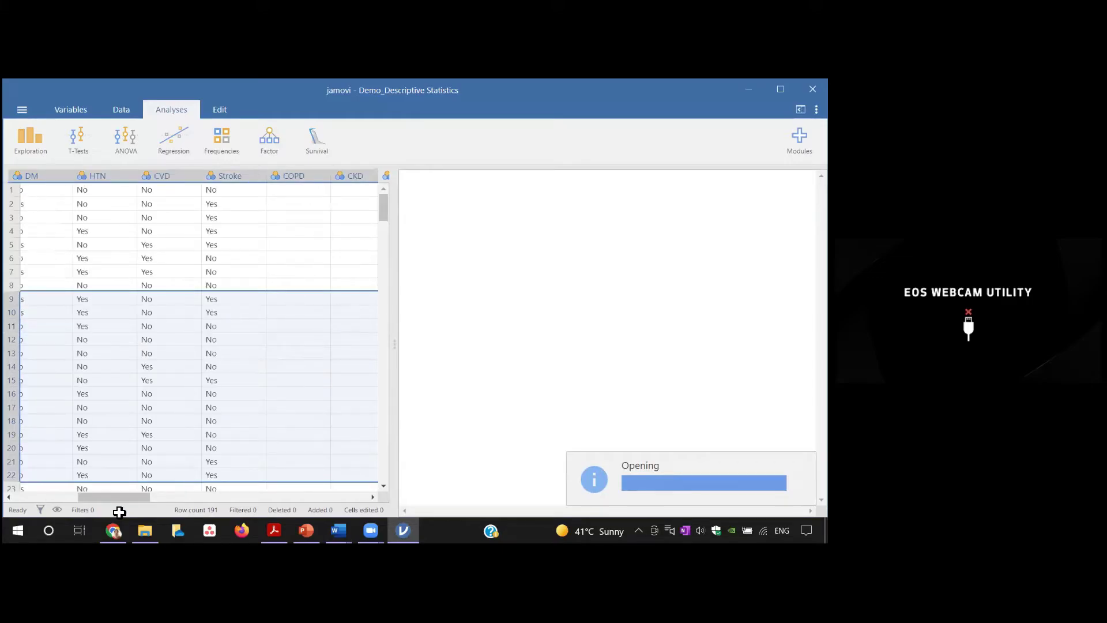
drag(131, 499, 90, 491)
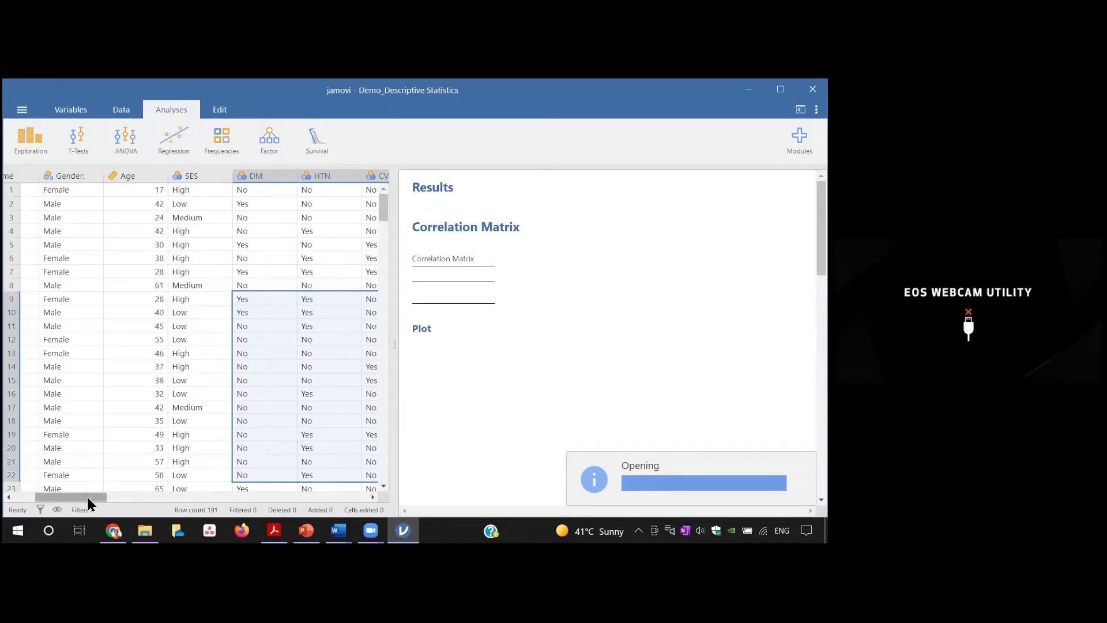
click(135, 498)
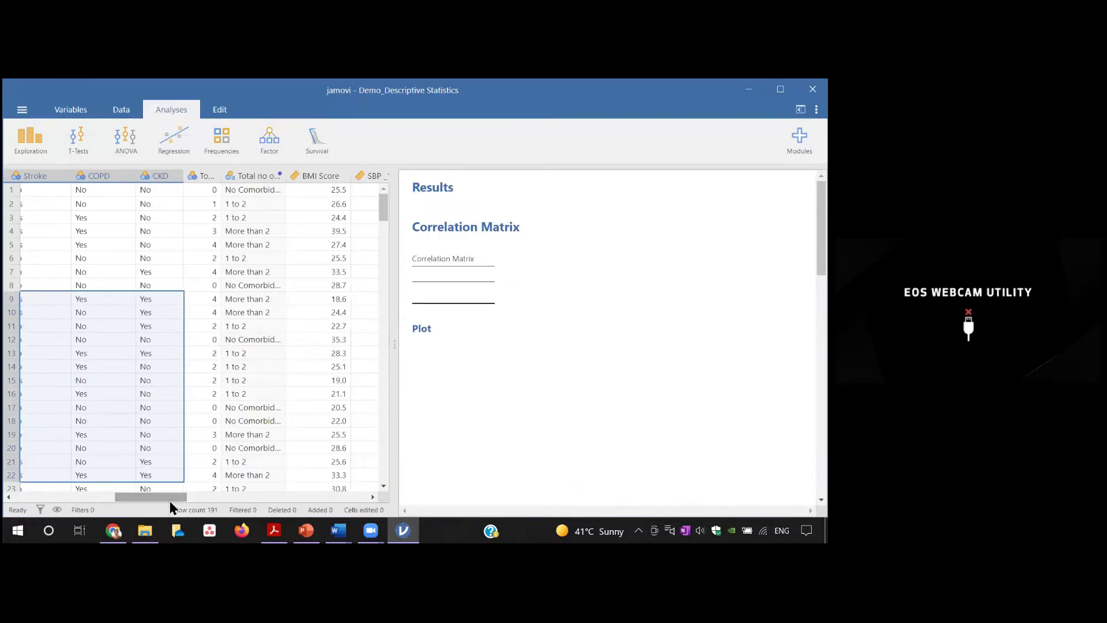
drag(163, 501, 299, 499)
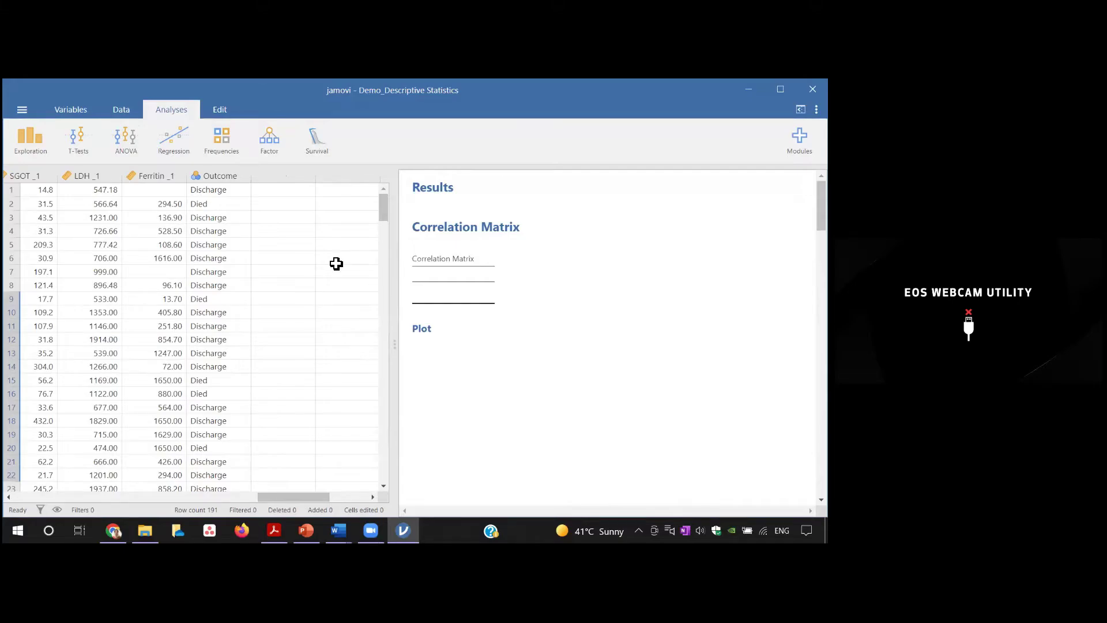
drag(289, 497, 267, 496)
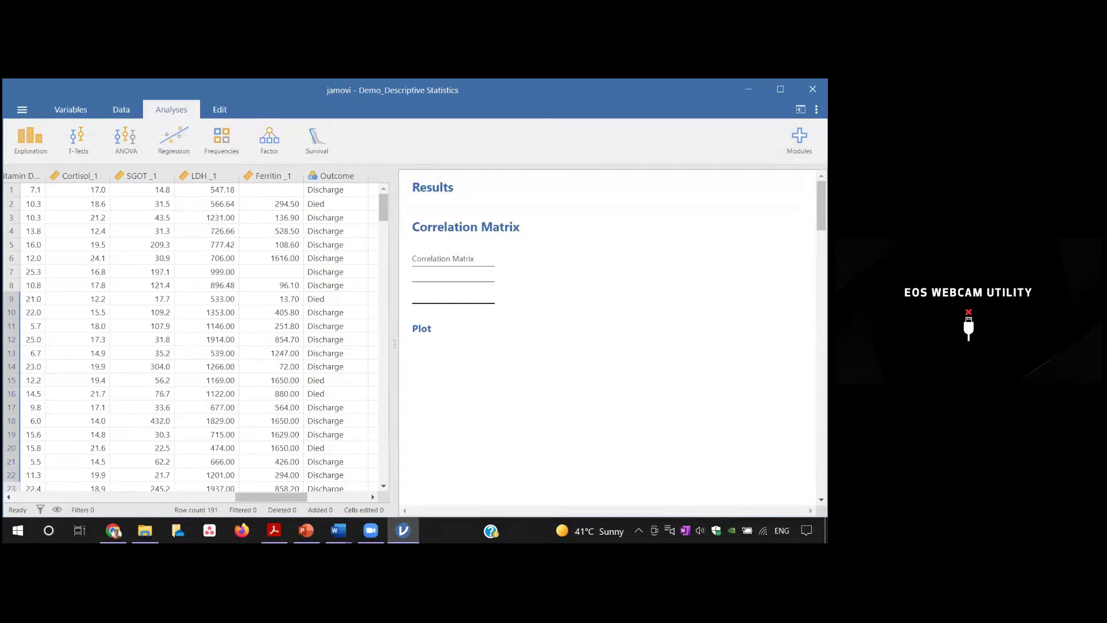
Step: Show the data spreadsheet at full width and review the demographic, comorbidity, vital sign and laboratory variables
click(122, 111)
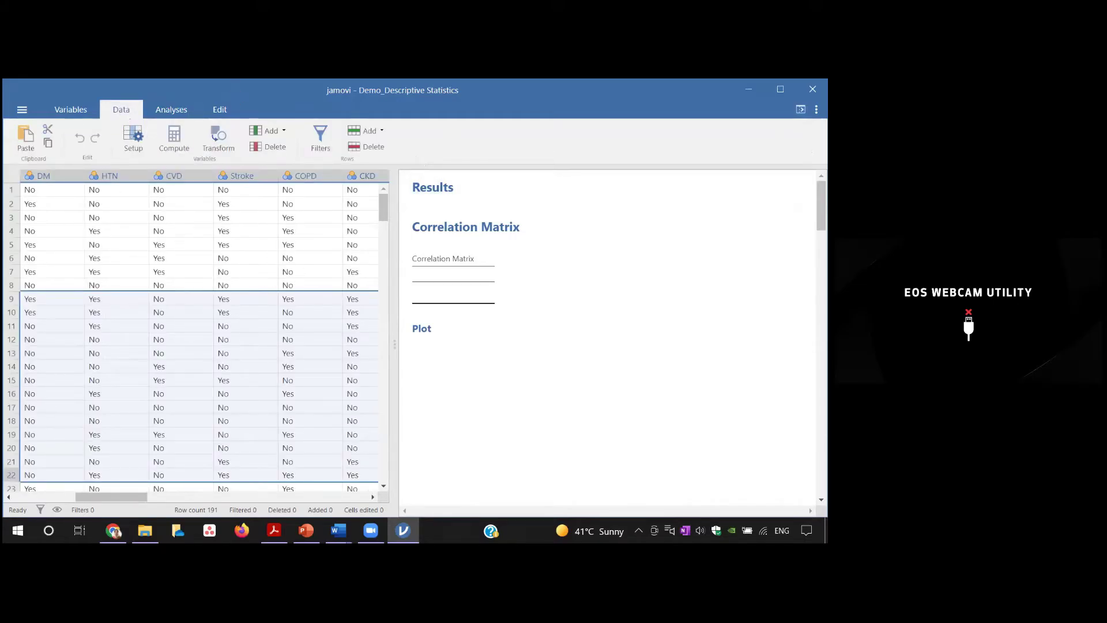
drag(395, 344, 822, 344)
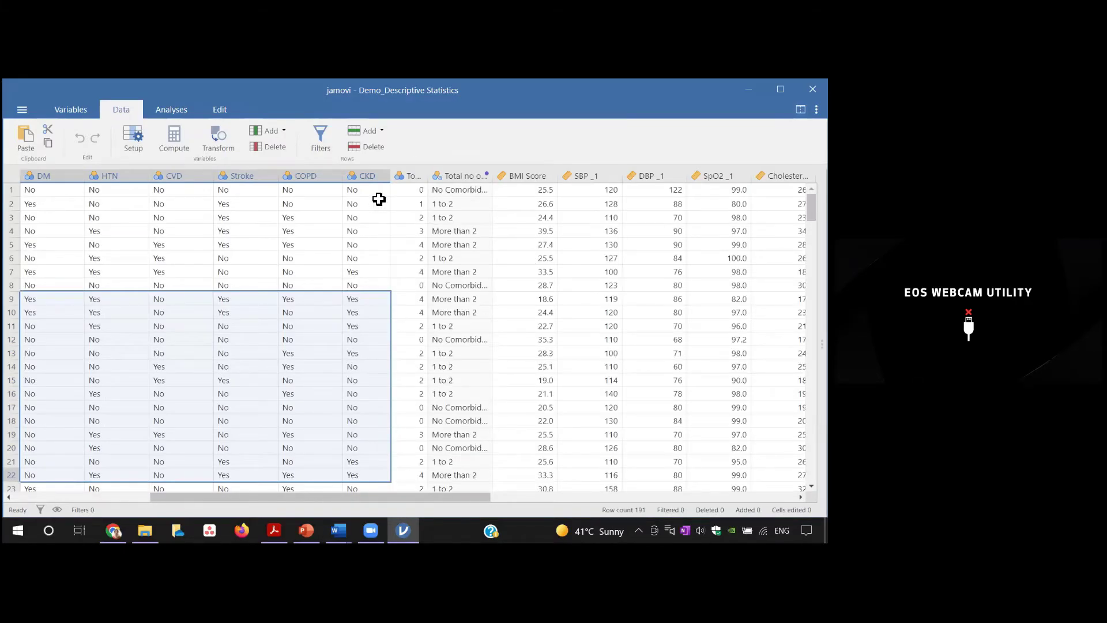
click(45, 190)
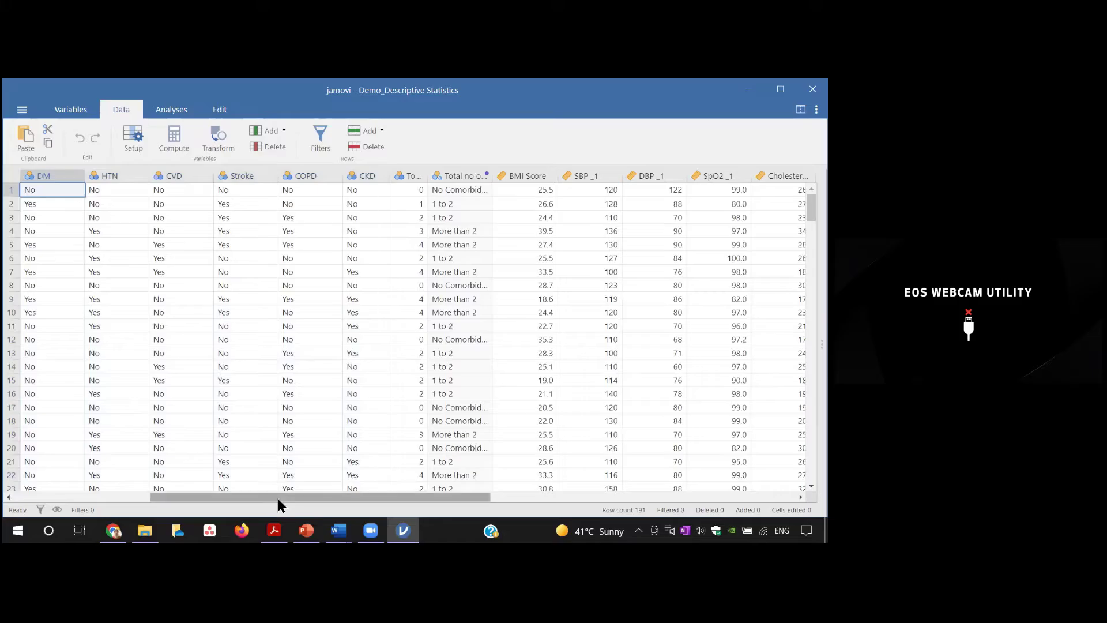
drag(281, 497, 109, 202)
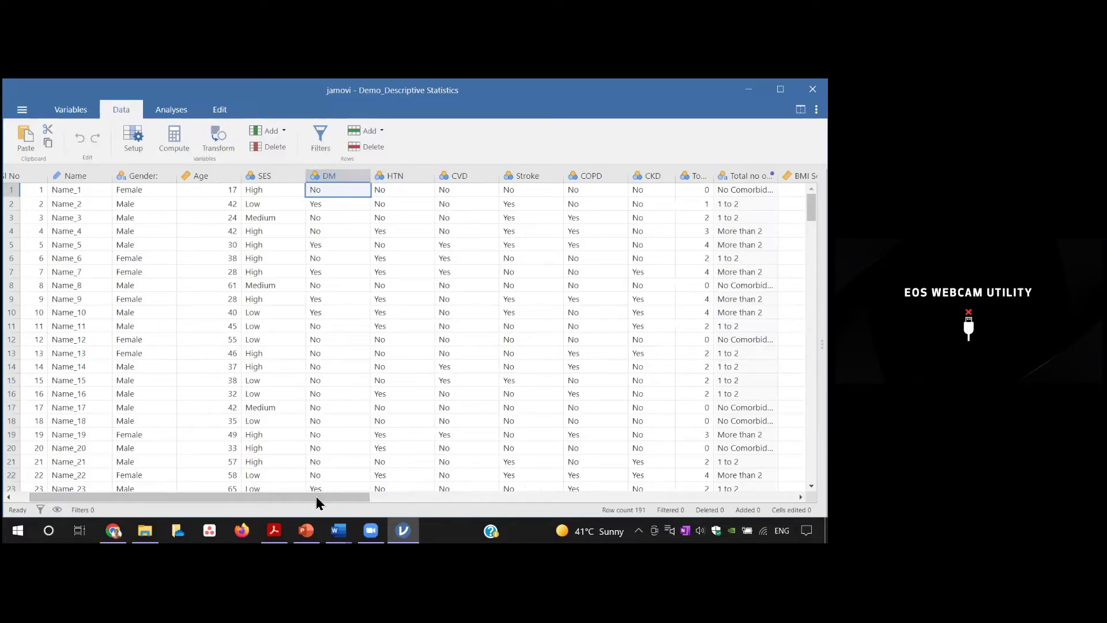
drag(316, 496, 430, 490)
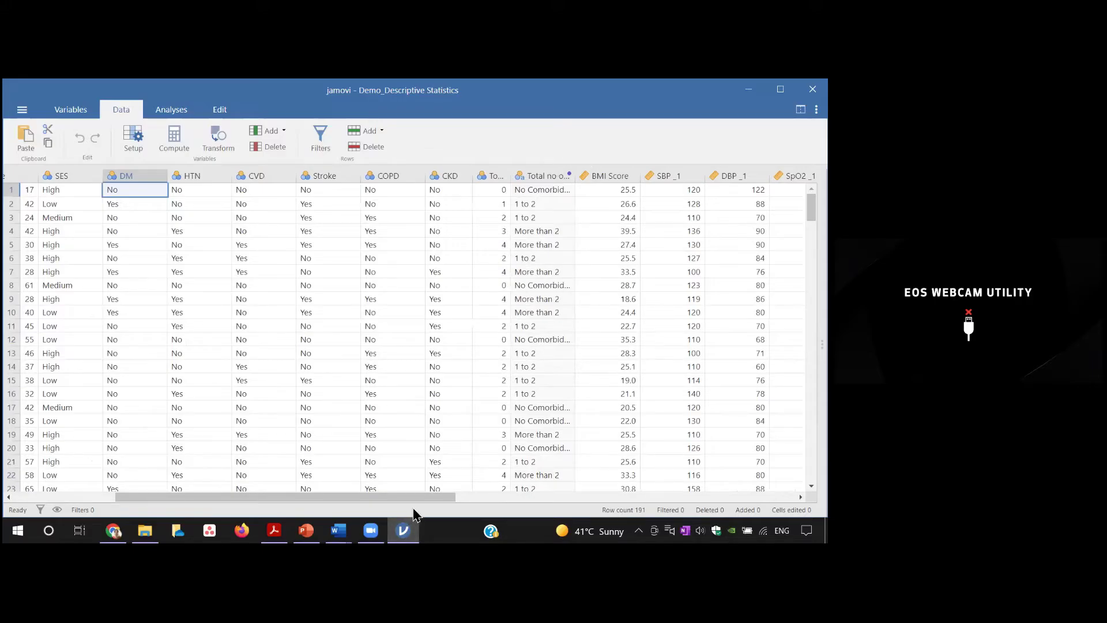
drag(424, 500, 519, 501)
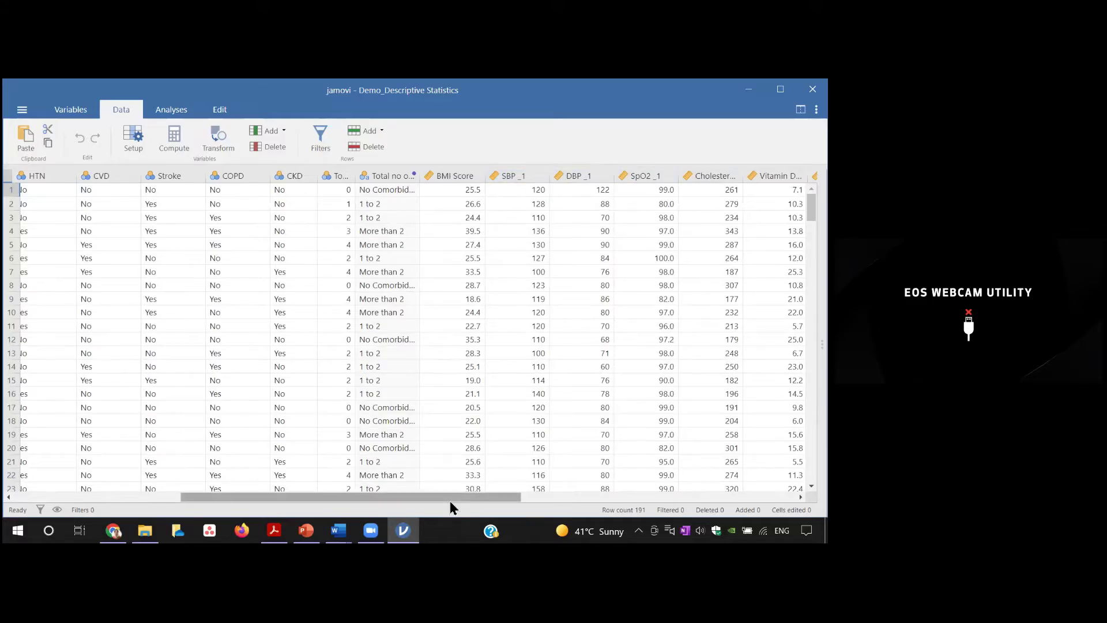
drag(451, 500, 577, 500)
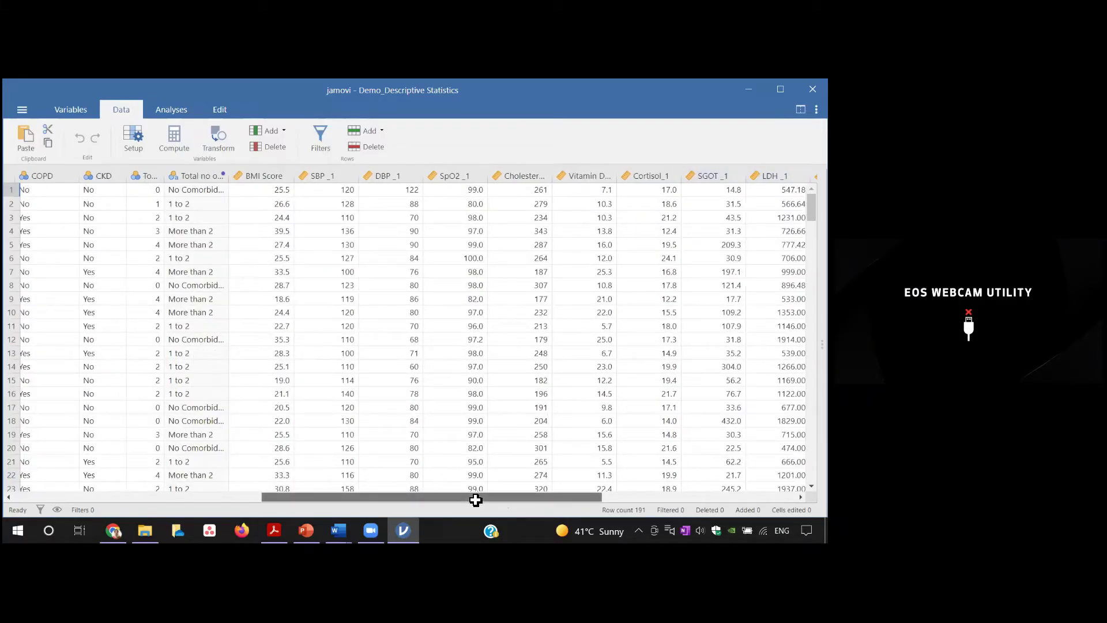
drag(475, 496, 526, 497)
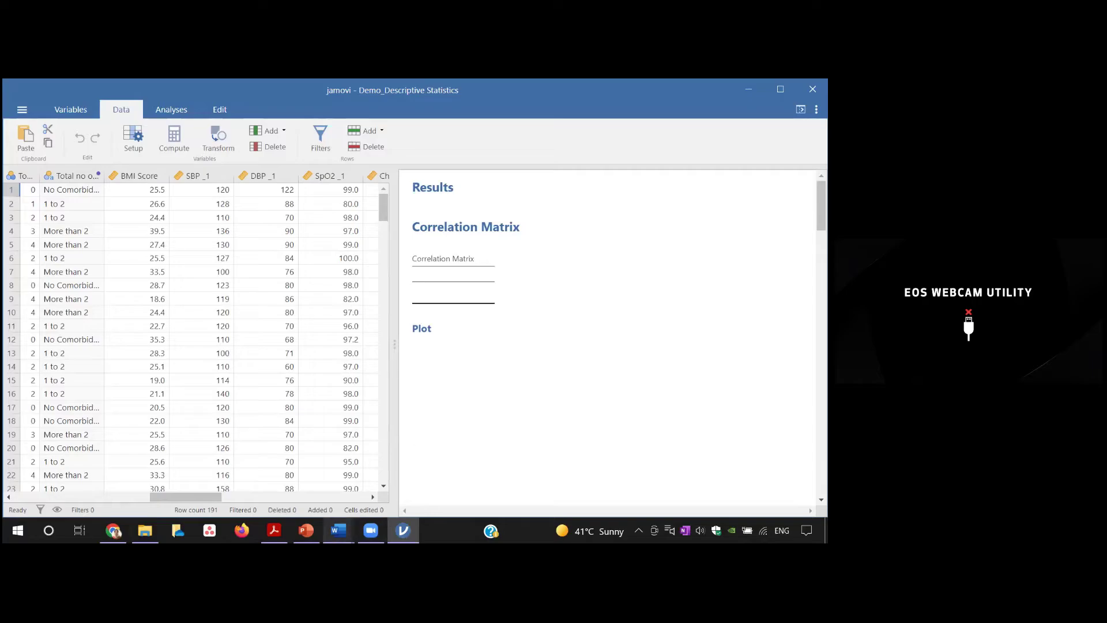
Step: Add a new Descriptives analysis from the Exploration group
mouse_move(339, 531)
click(173, 110)
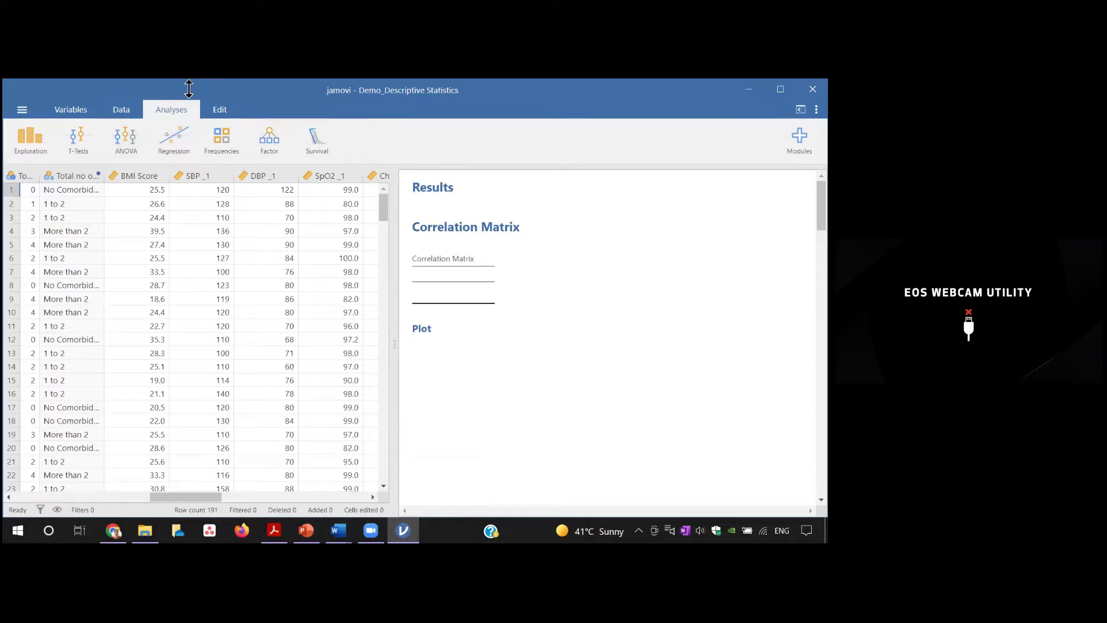
click(25, 155)
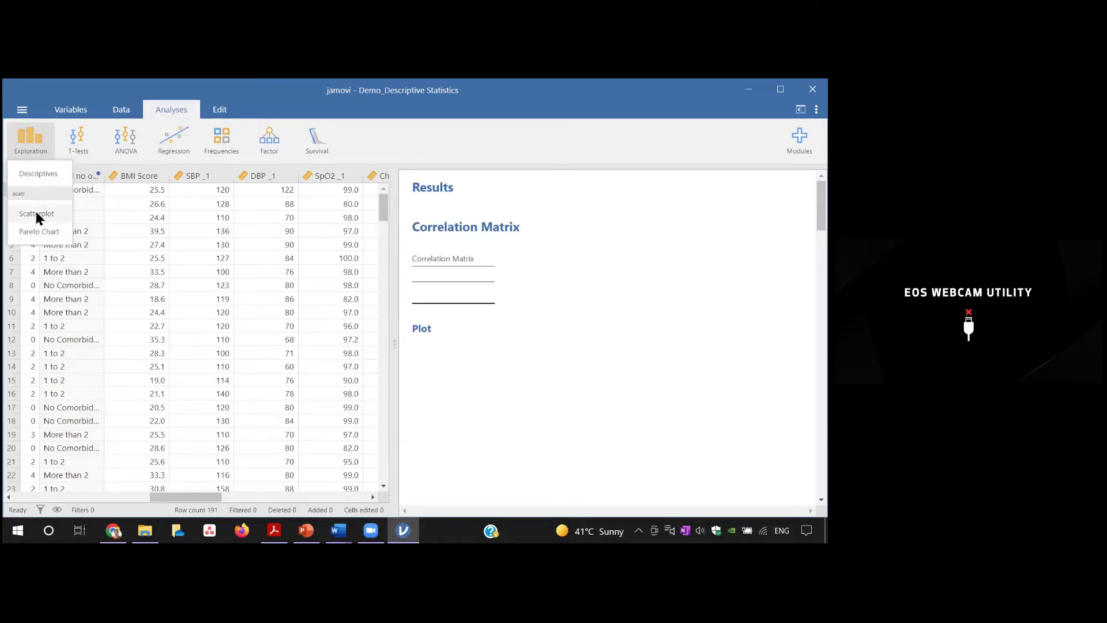
click(35, 173)
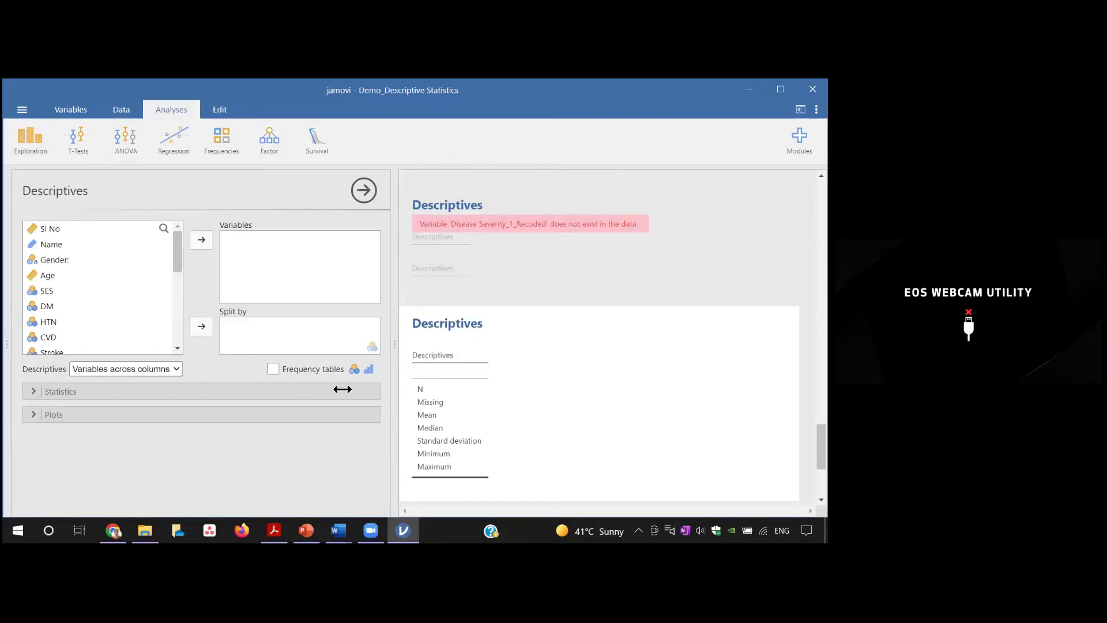
Step: Remove the old Descriptives analysis that refers to the missing variable Disease Severity_1_Recoded from the results
click(506, 220)
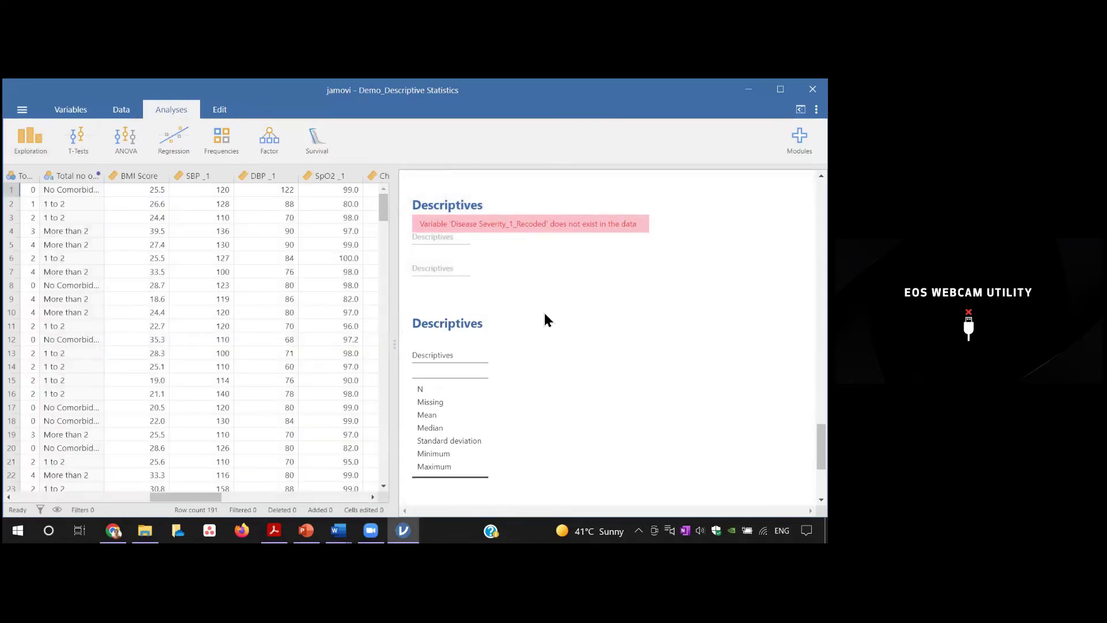
right_click(568, 250)
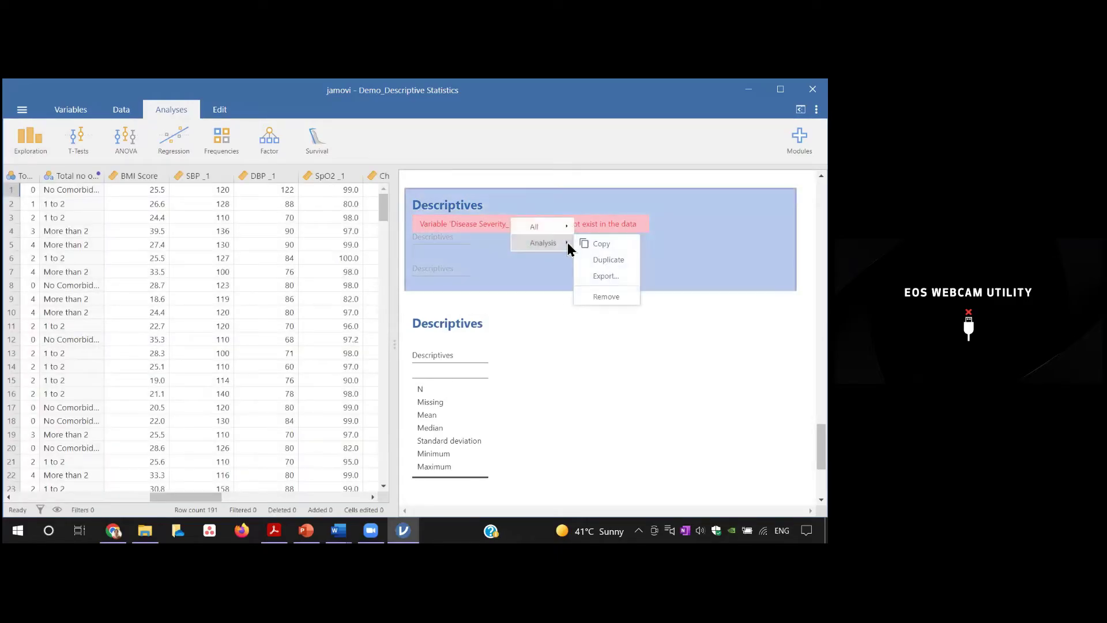
click(606, 296)
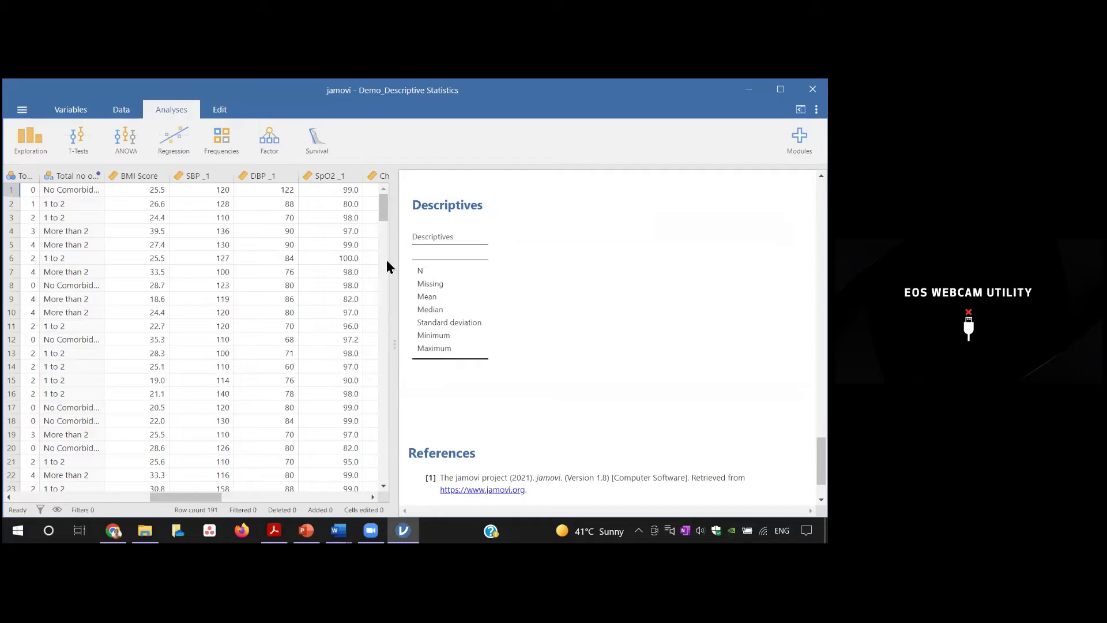
Step: Reopen the new empty Descriptives analysis and examine the available layouts for its descriptives table
click(456, 285)
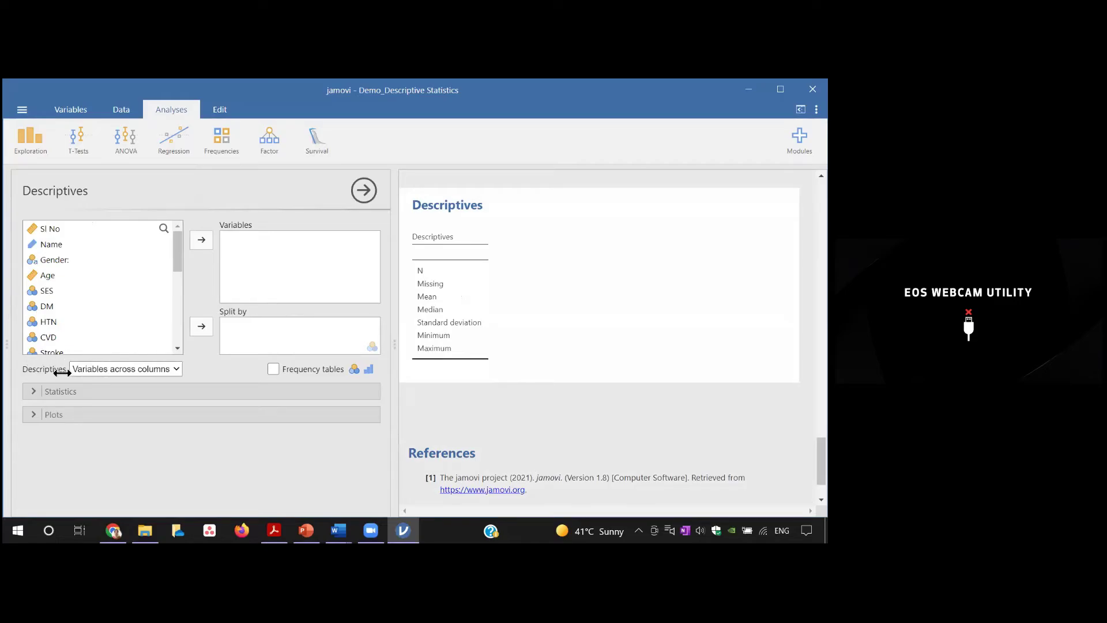
click(177, 367)
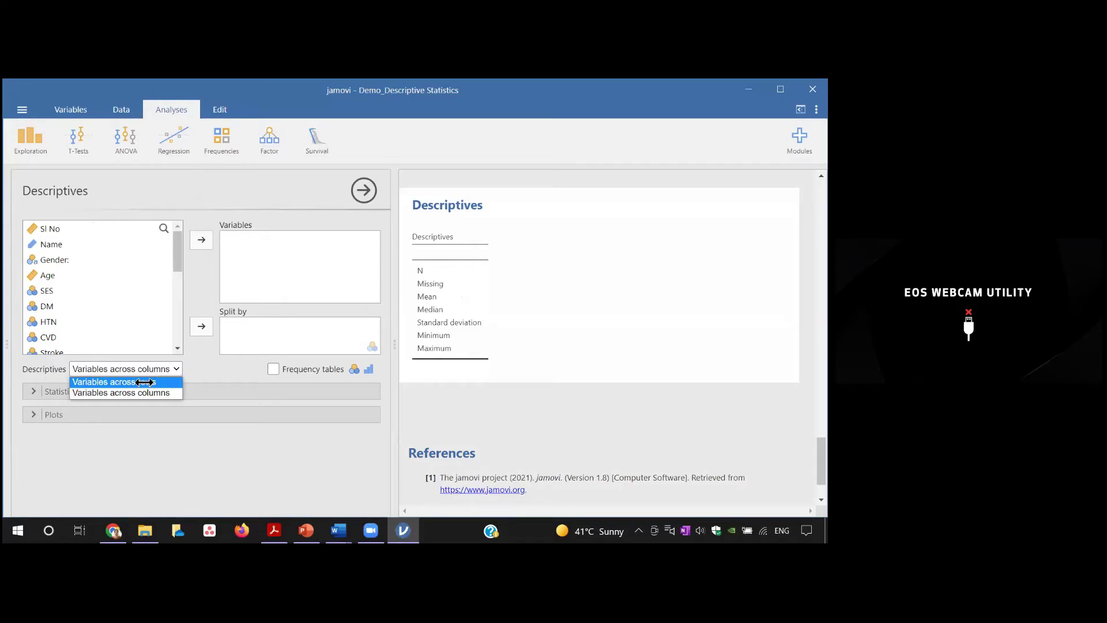
click(211, 366)
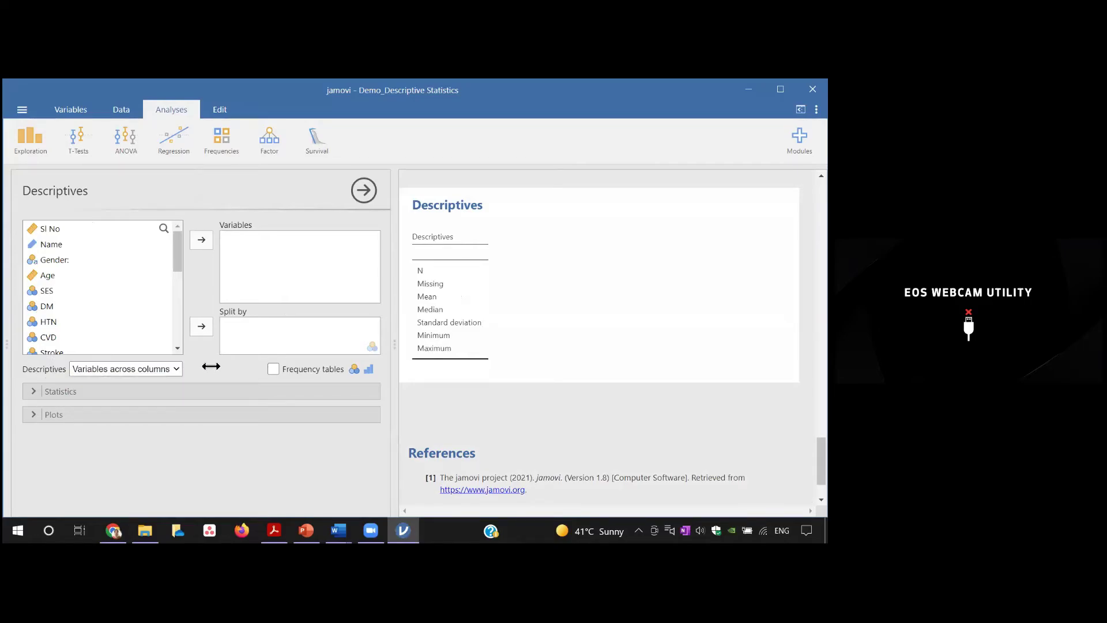
Step: Exclude the mean and median from the Descriptives analysis's central tendency statistics
click(62, 392)
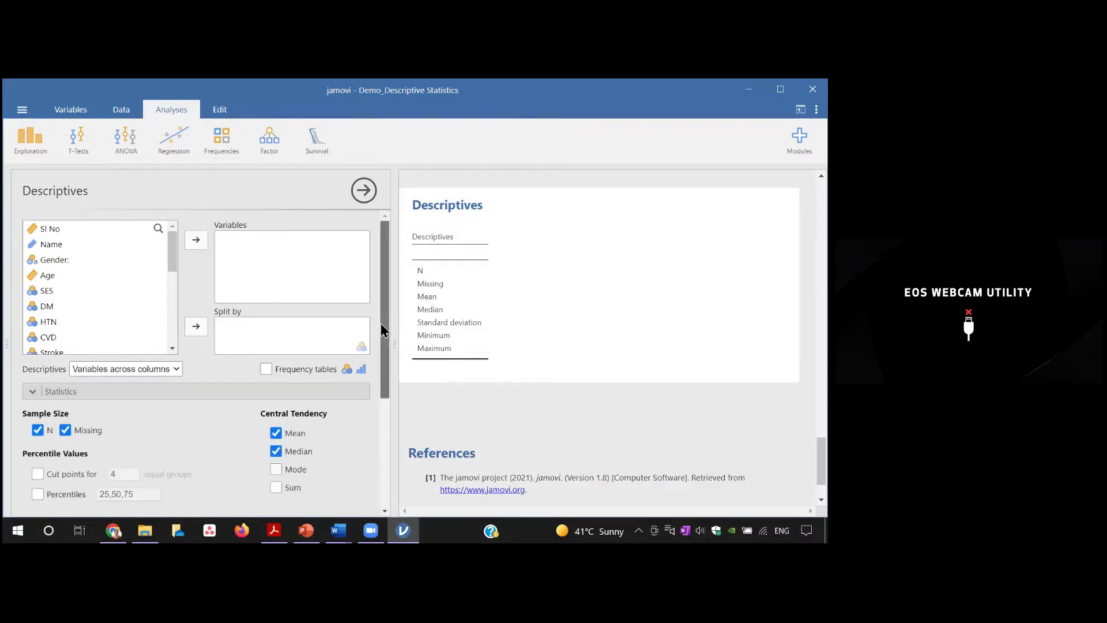
scroll(382, 347, down, 2)
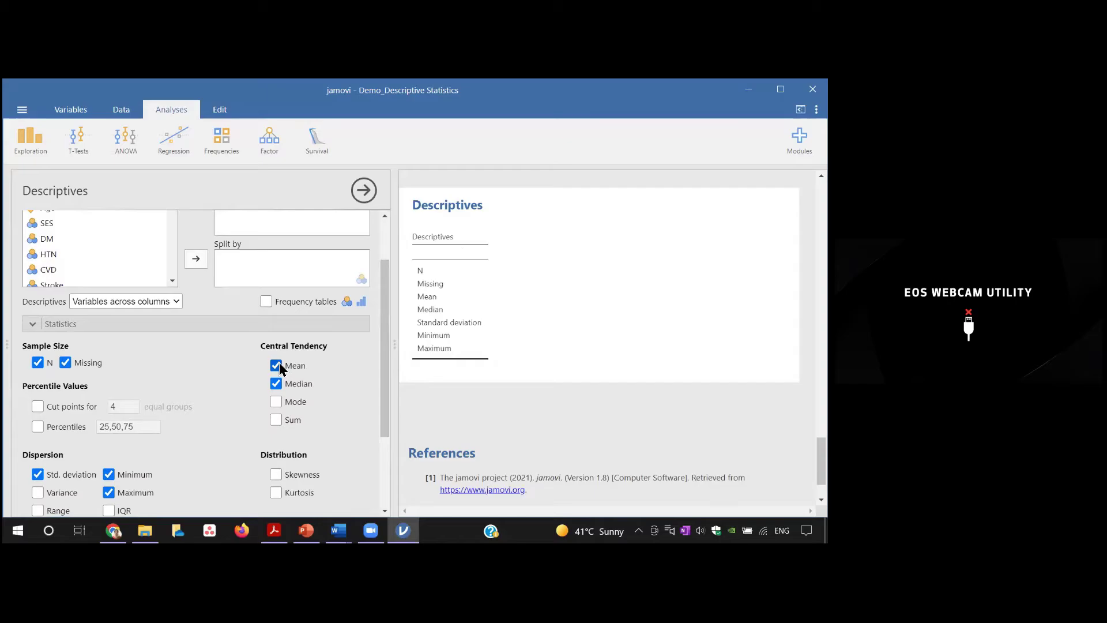
click(277, 365)
click(277, 384)
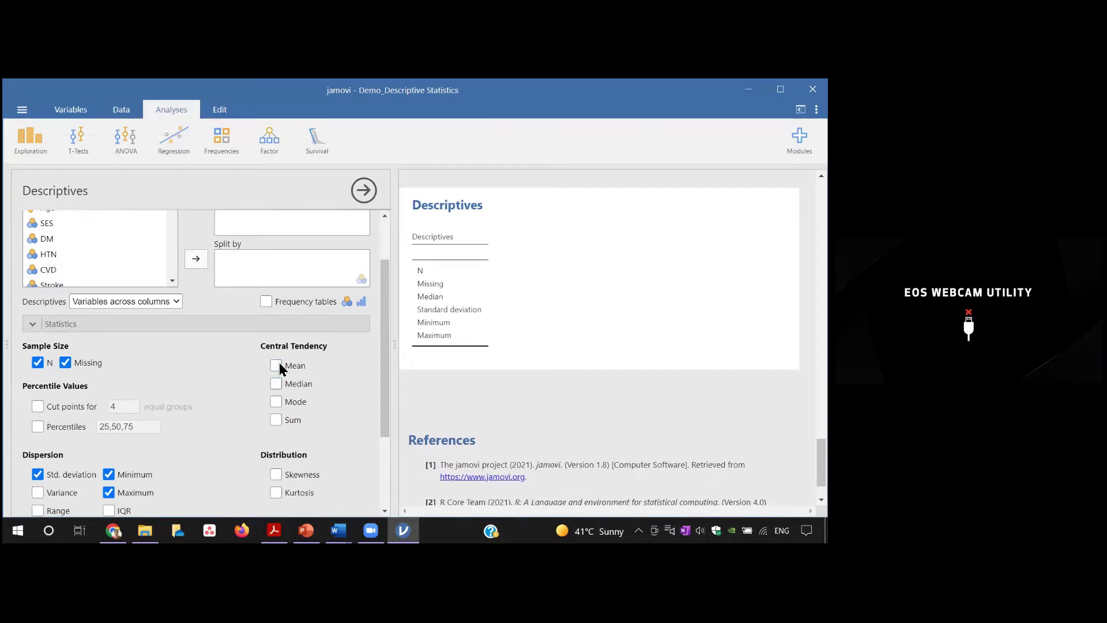
click(65, 362)
click(38, 362)
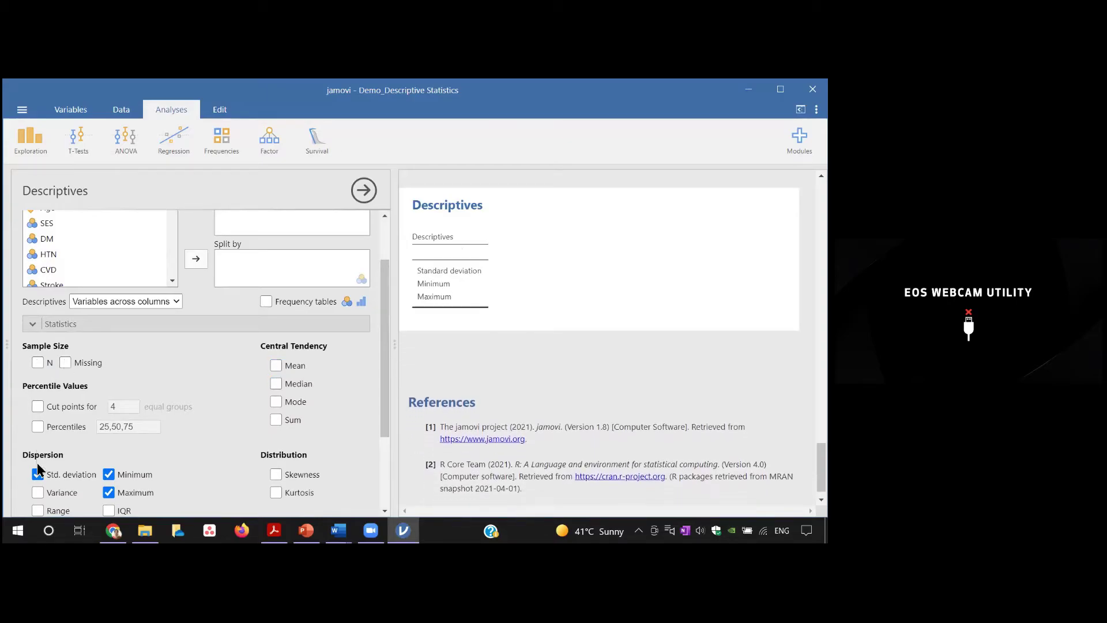
click(38, 362)
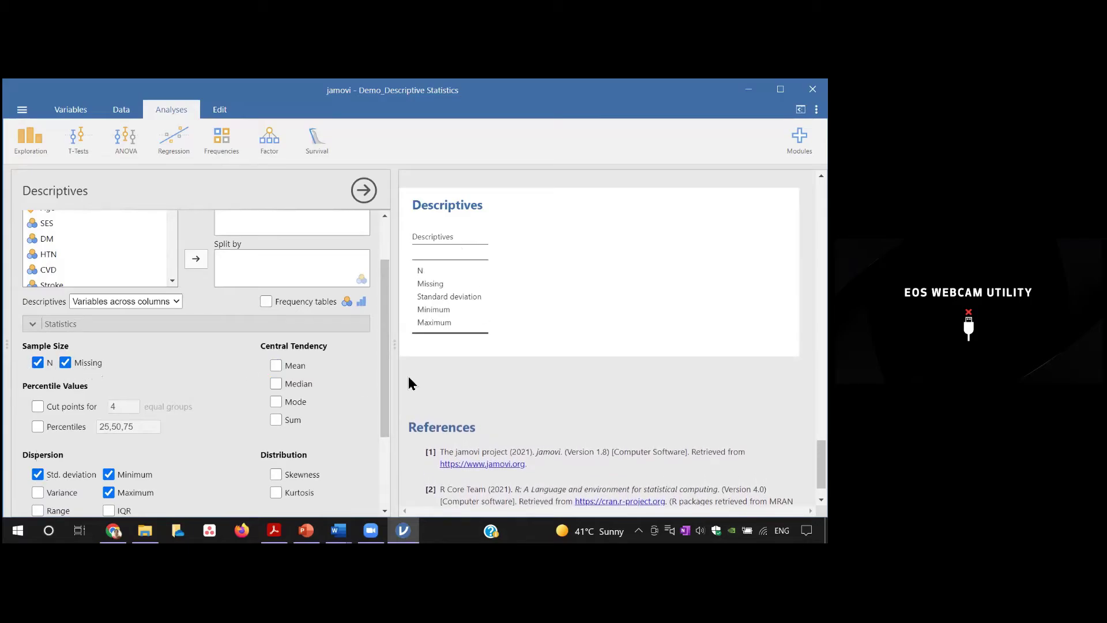
Step: Exclude the maximum, minimum and standard deviation from the Descriptives analysis's dispersion statistics
scroll(225, 402, down, 3)
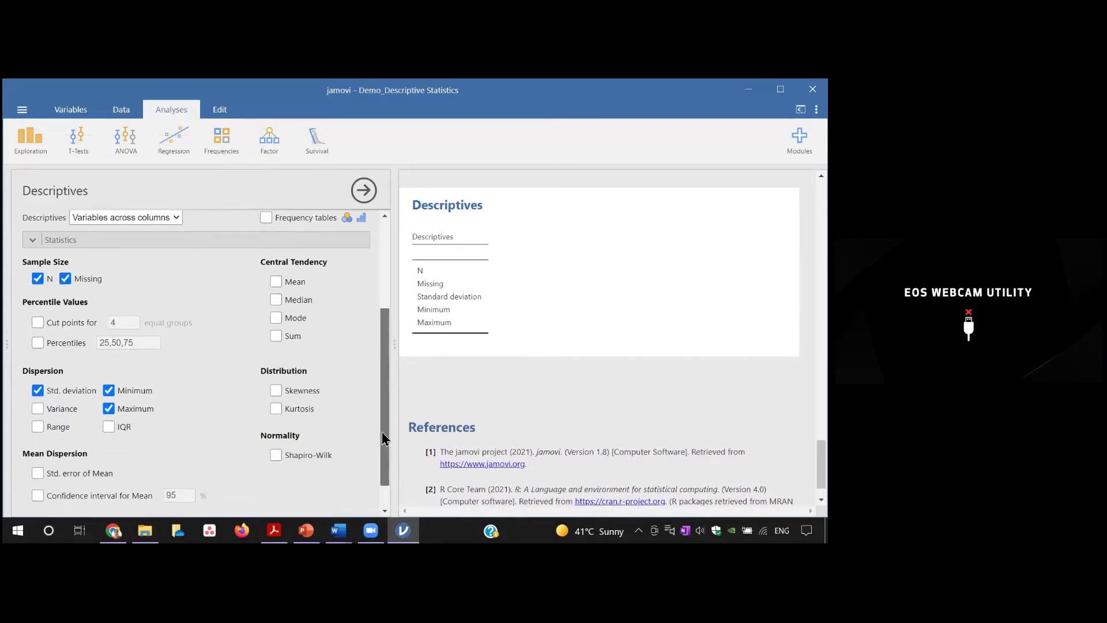
click(108, 383)
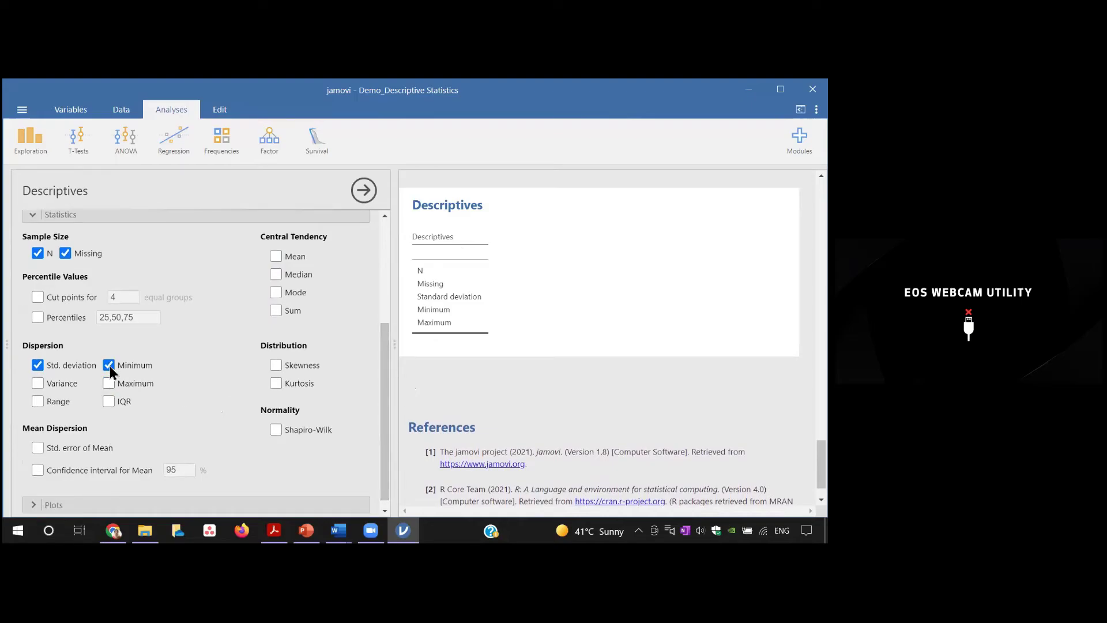
click(109, 365)
click(37, 365)
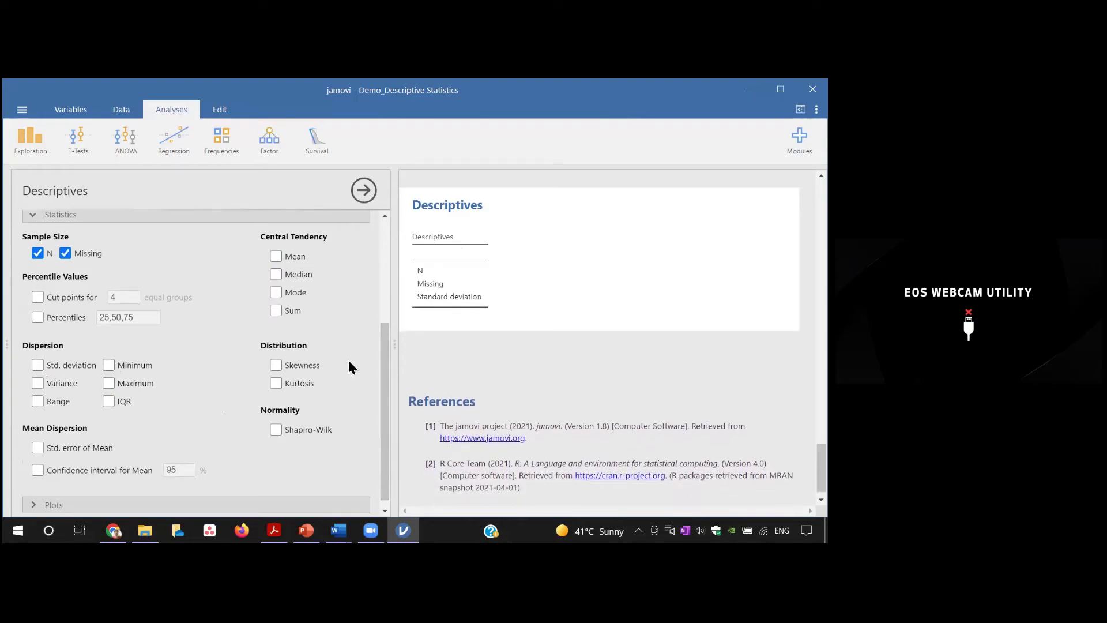
Step: Add the variables SES, DM, HTN, CVD, Stroke, COPD and CKD to the variables of the Descriptives analysis
scroll(388, 383, down, 1)
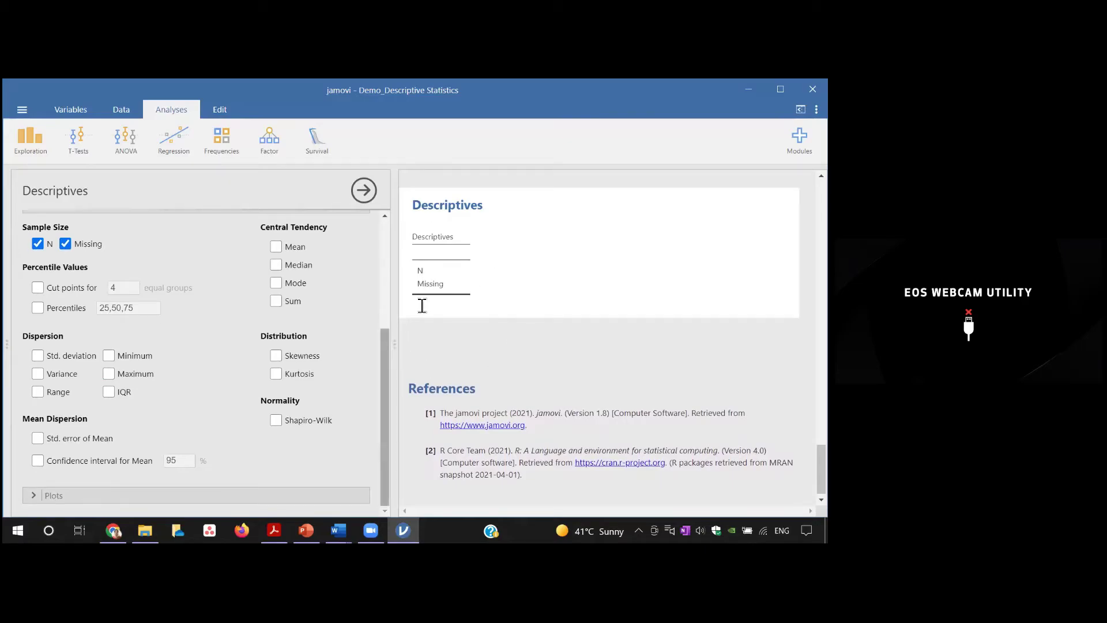
drag(380, 362, 388, 249)
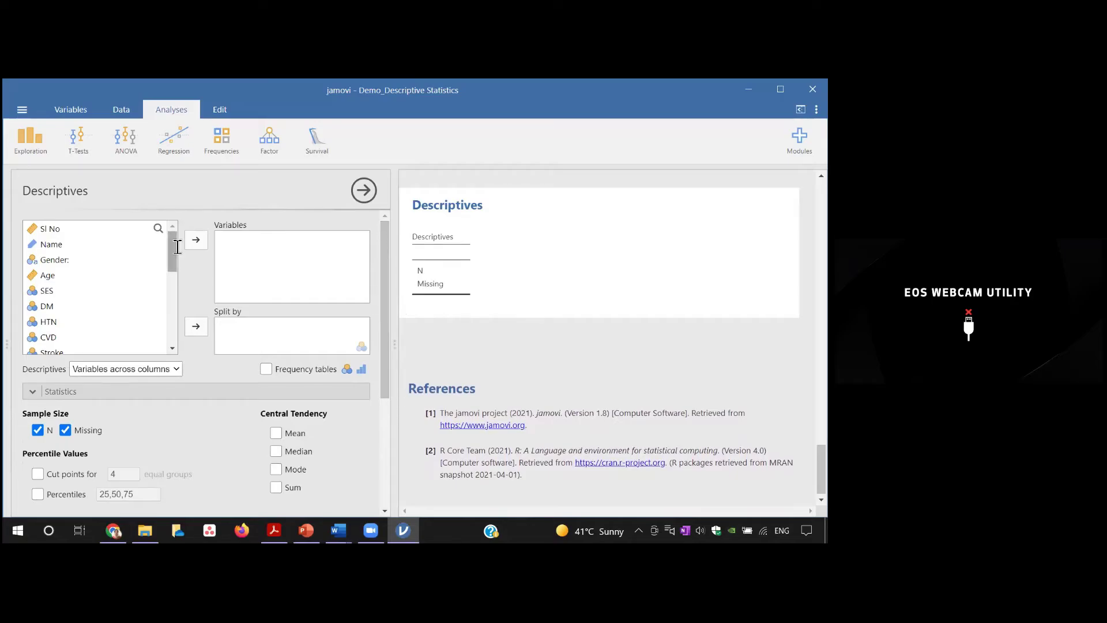
scroll(173, 248, down, 2)
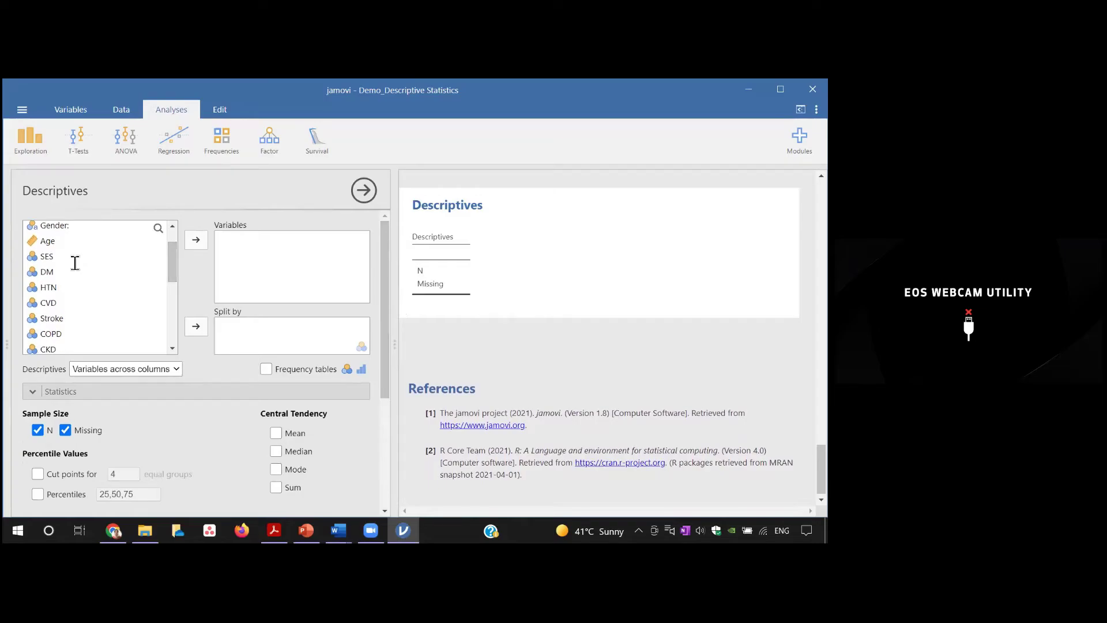
click(75, 263)
click(75, 263)
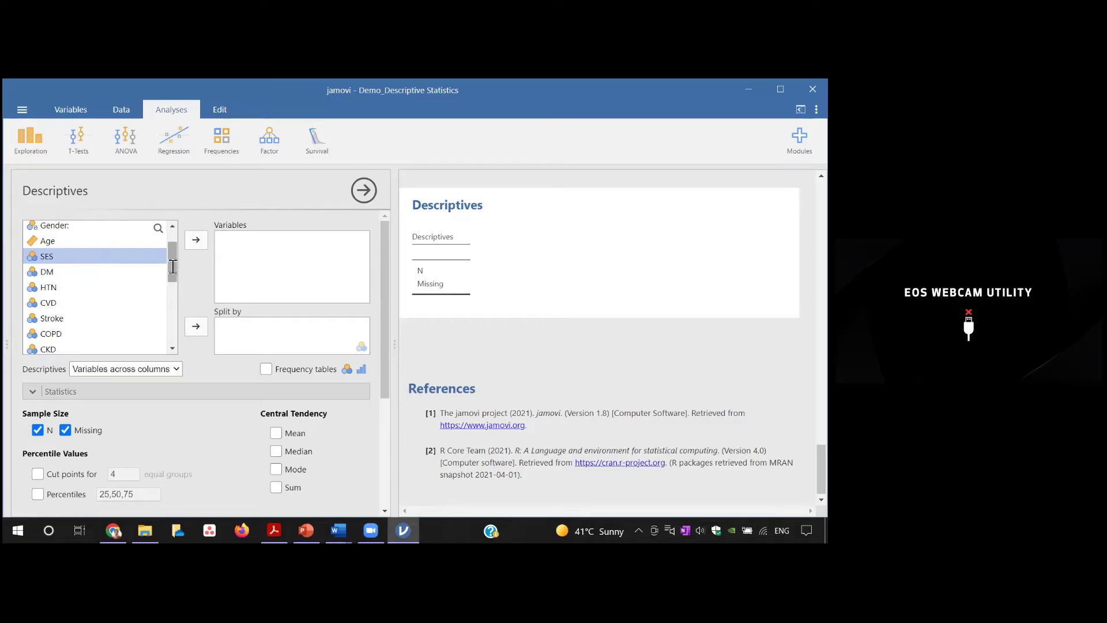
drag(173, 266, 175, 279)
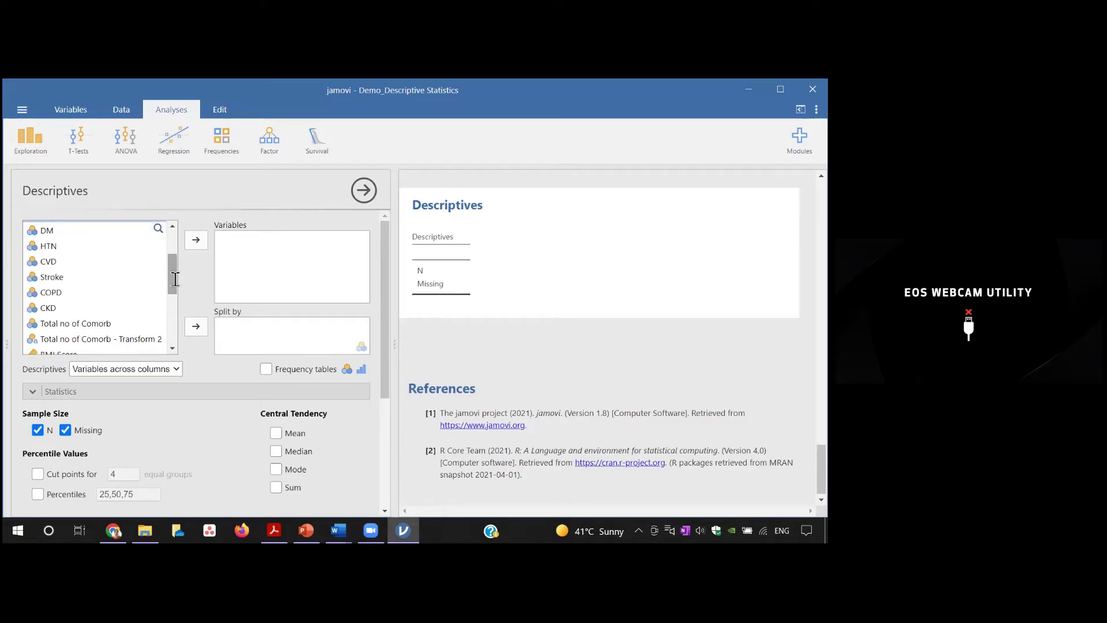
shift+click(90, 311)
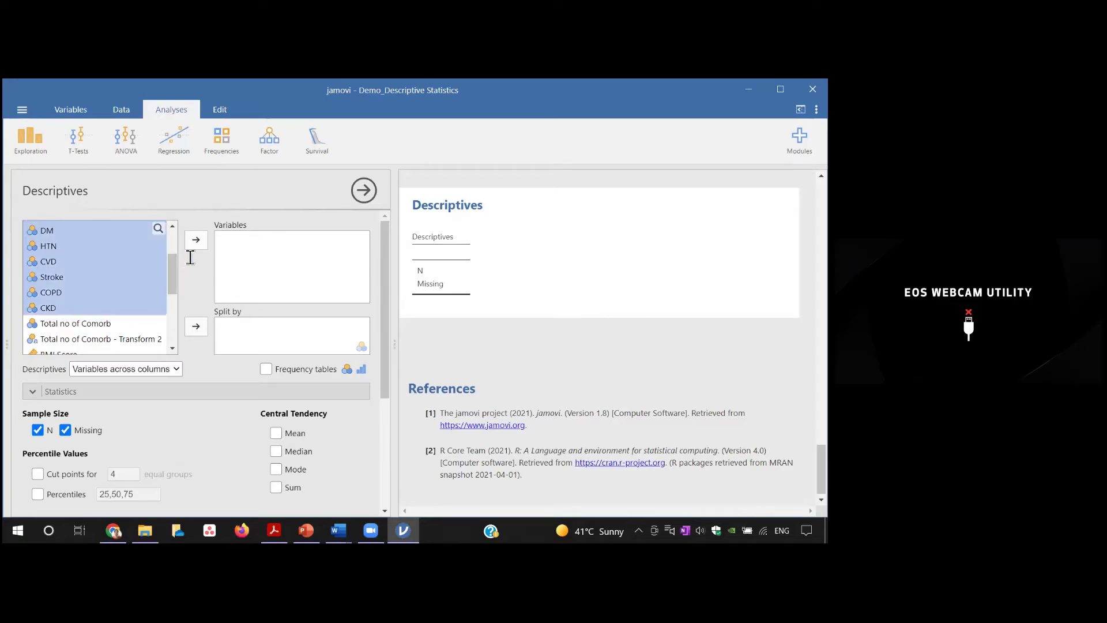
click(201, 242)
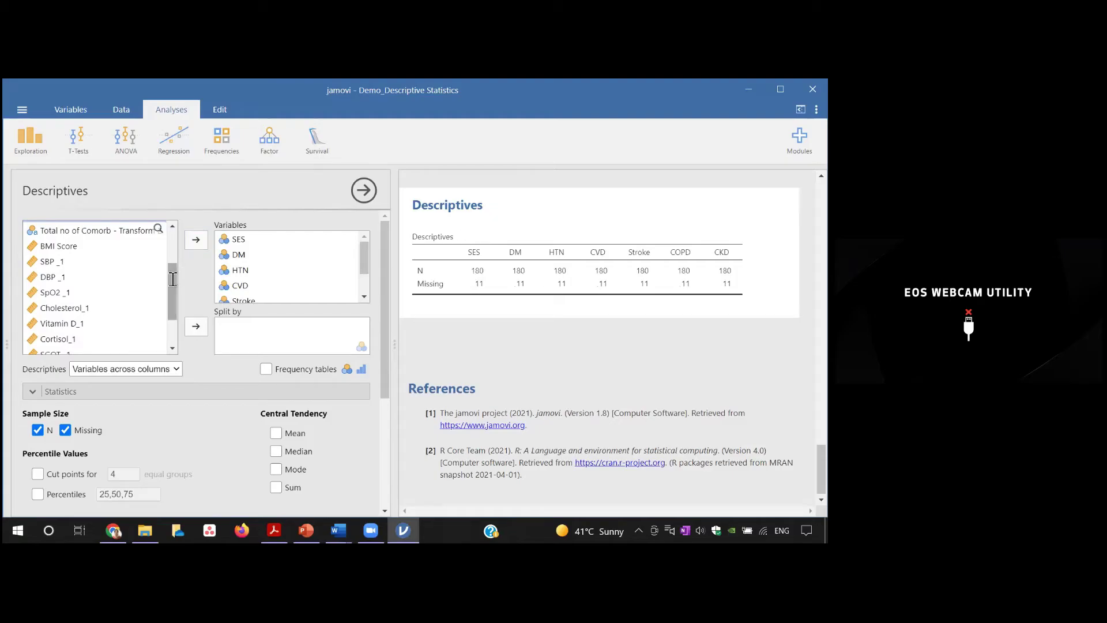
scroll(158, 236, up, 1)
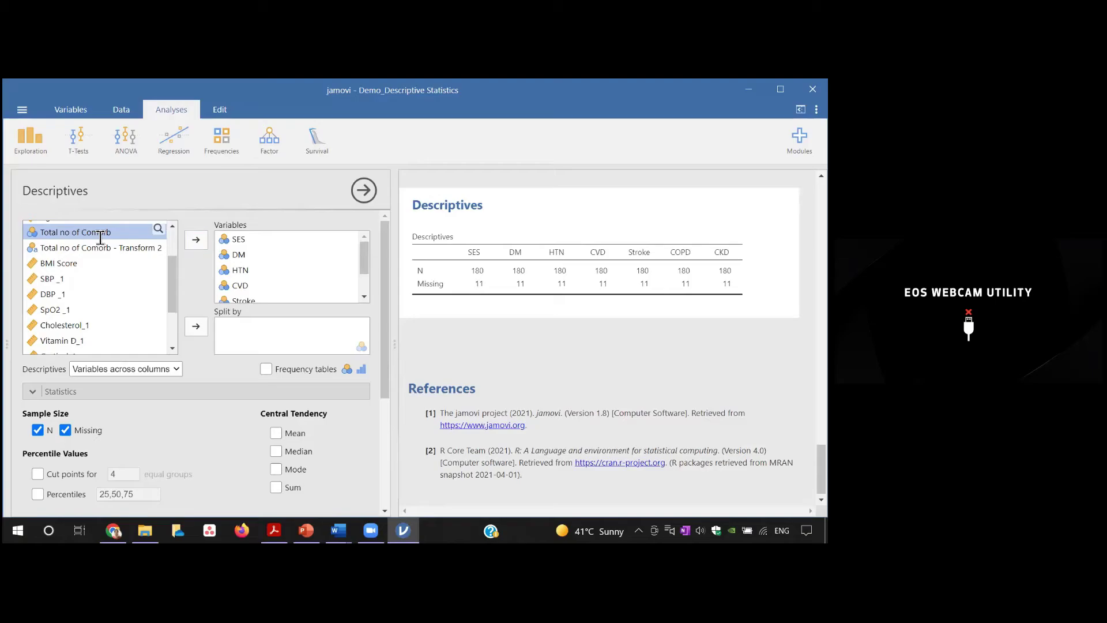
click(76, 252)
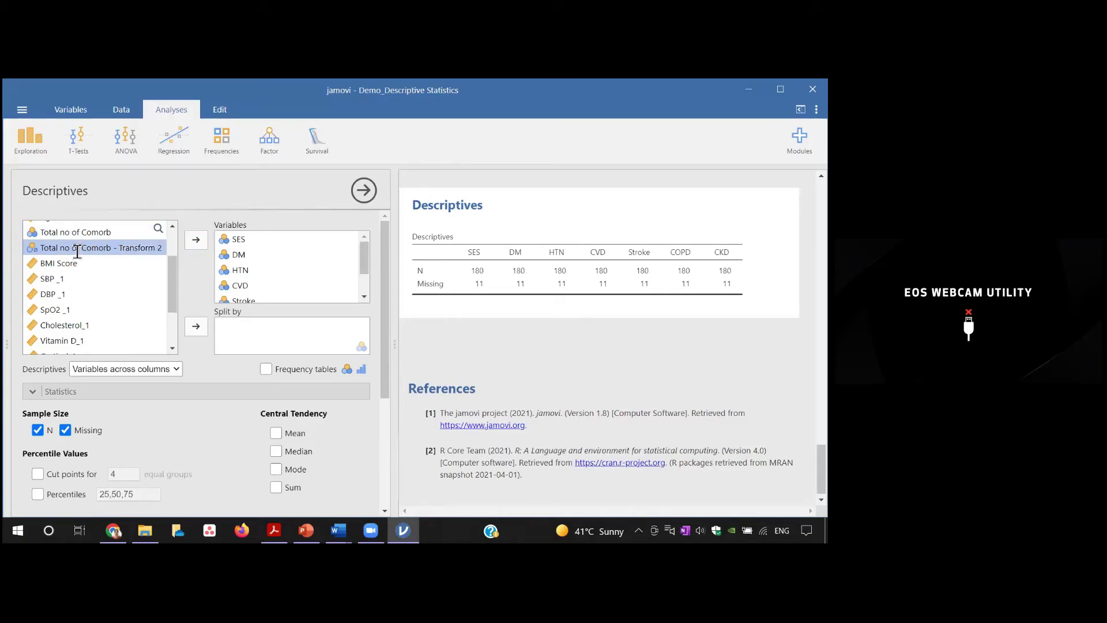
click(190, 323)
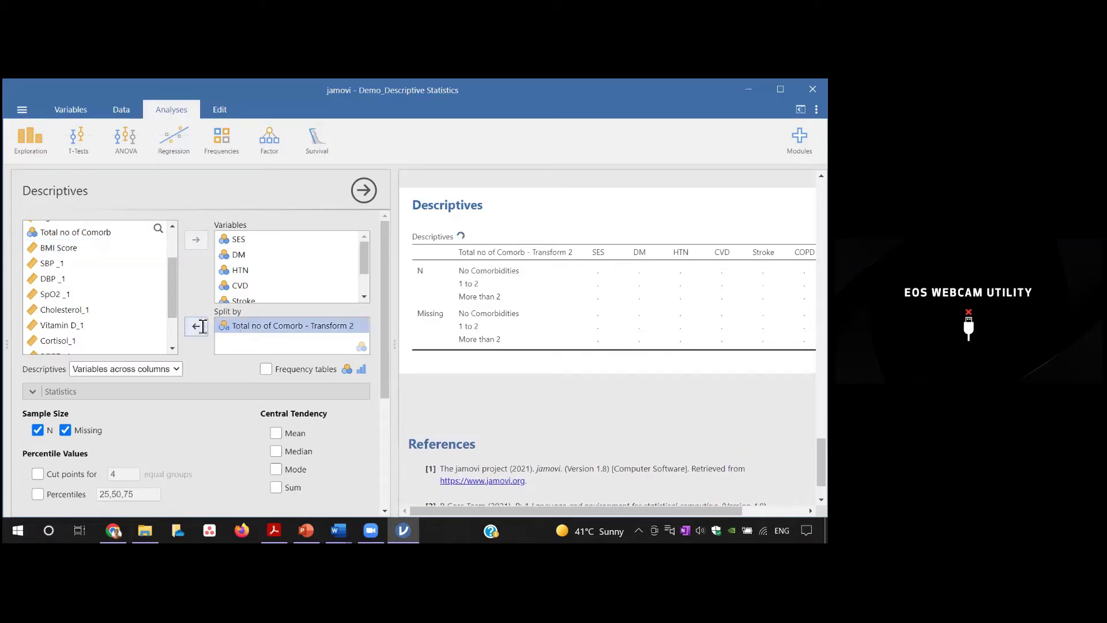
click(197, 325)
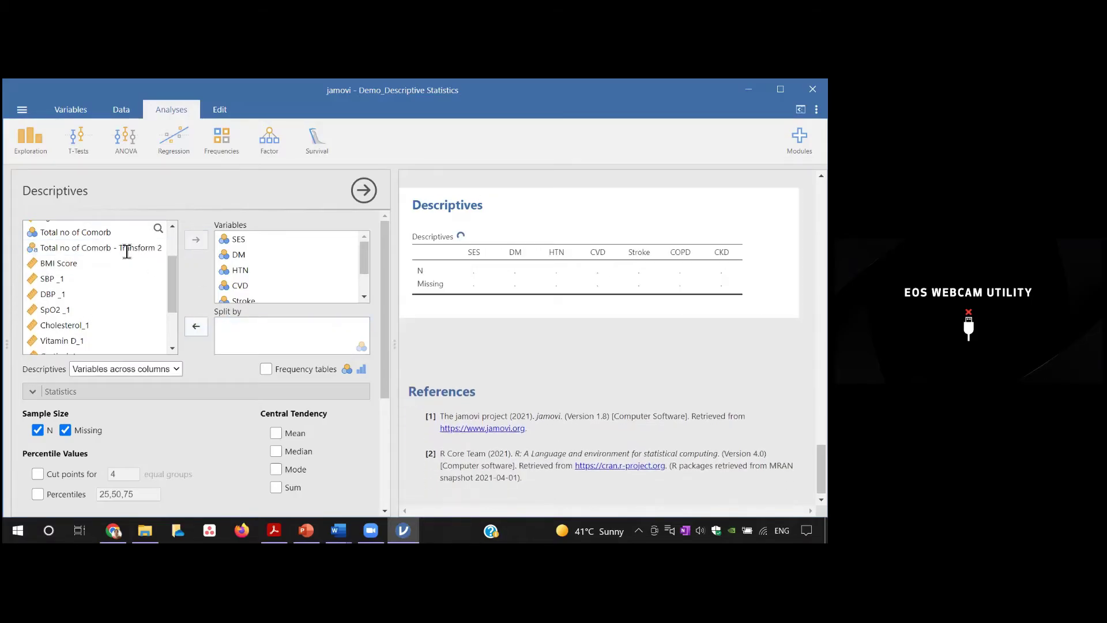
Step: Add Total no of Comorb - Transform 2 and Gender to the analysed variables and check the variable selection
click(128, 248)
click(196, 239)
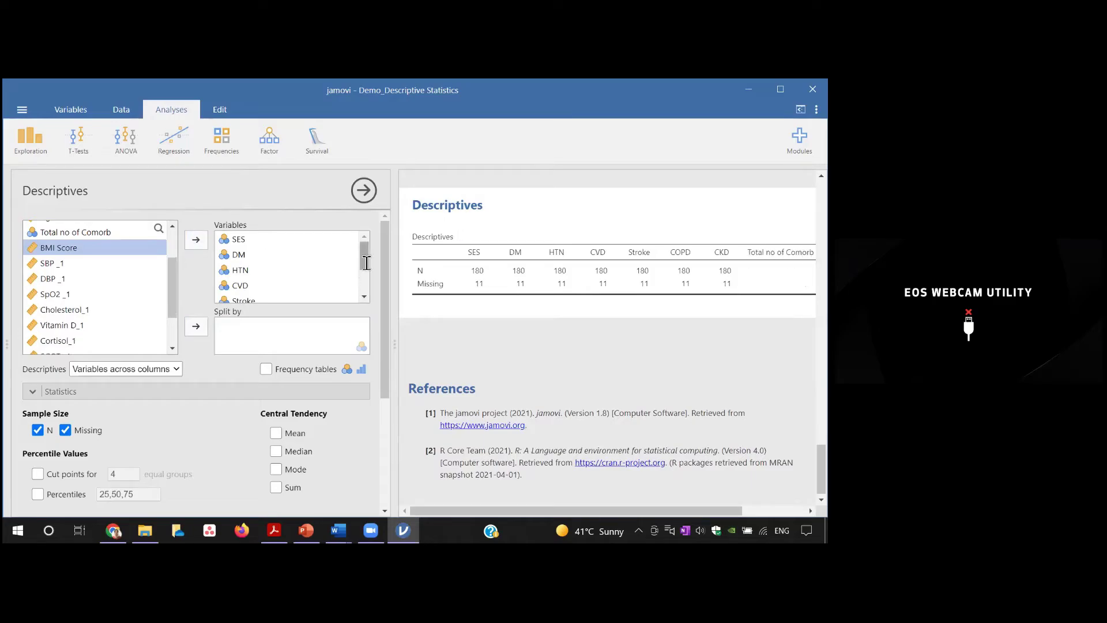
mouse_move(366, 262)
mouse_down()
mouse_move(366, 295)
mouse_move(366, 259)
mouse_up()
drag(172, 289, 172, 262)
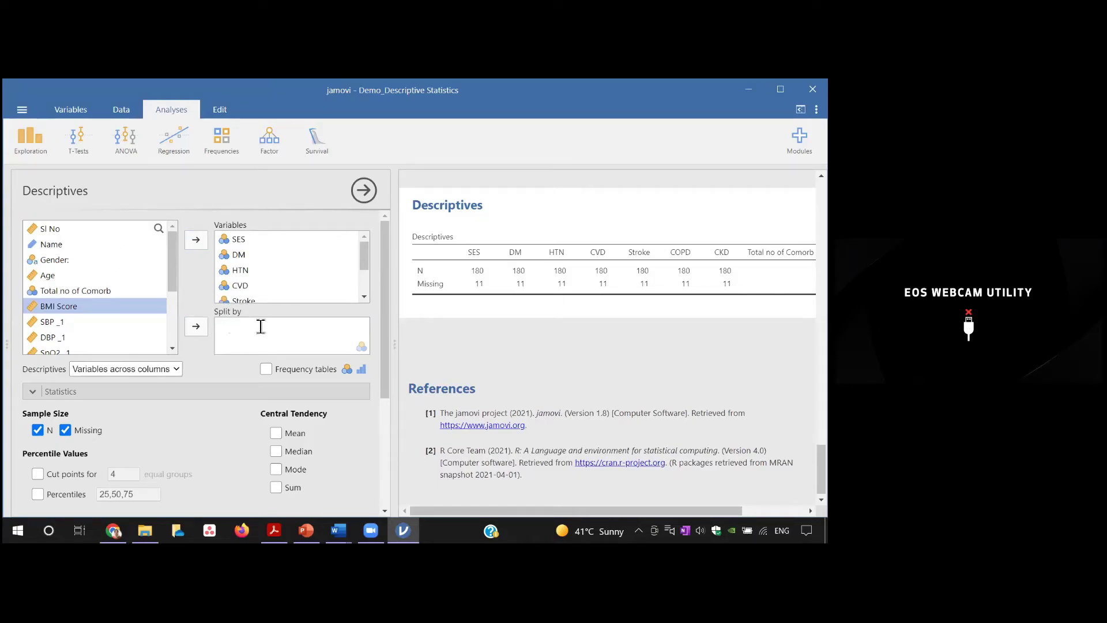
click(65, 260)
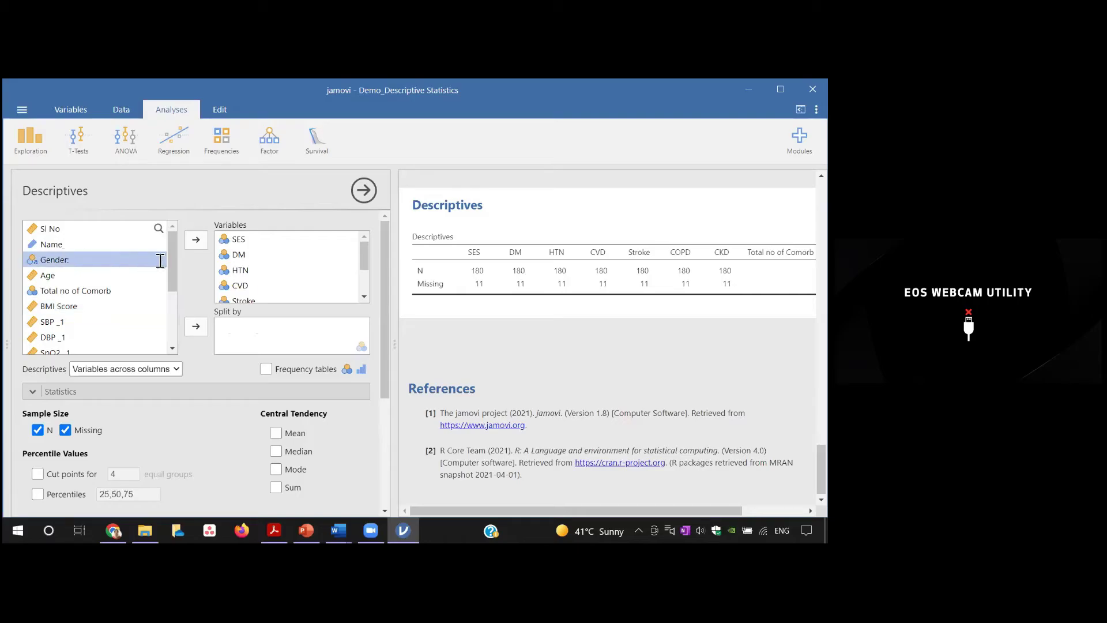
click(192, 241)
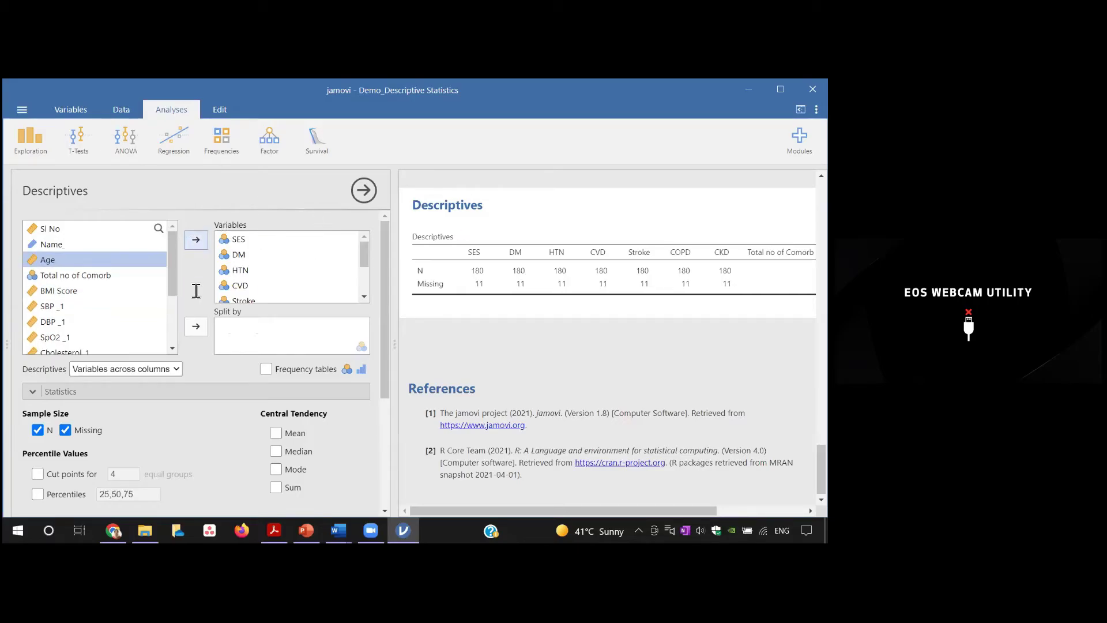
drag(367, 261, 366, 286)
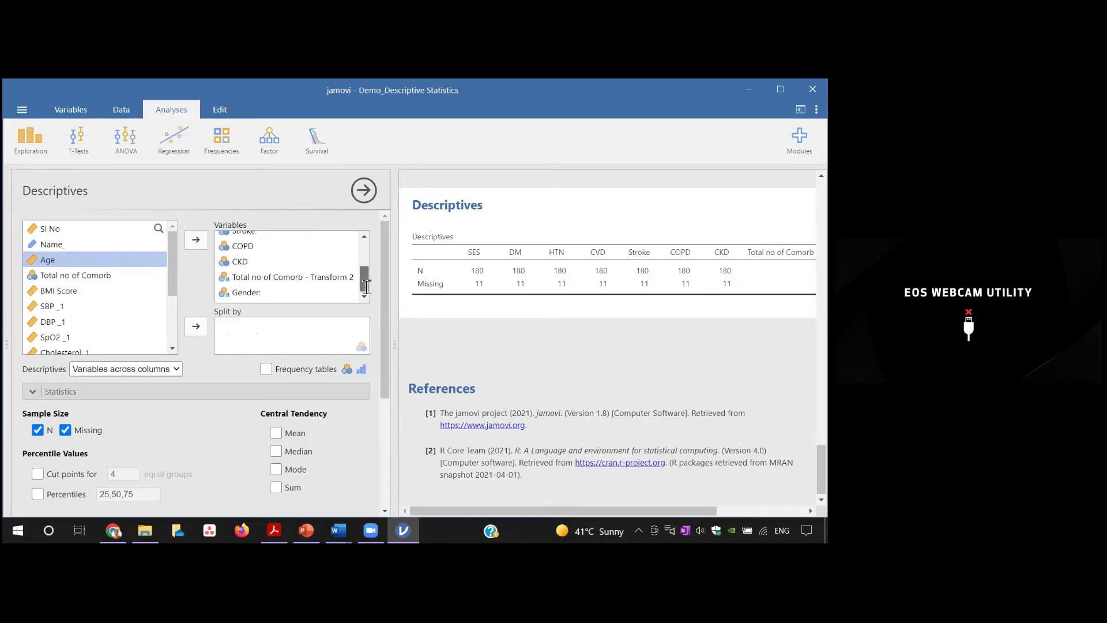
scroll(366, 287, up, 3)
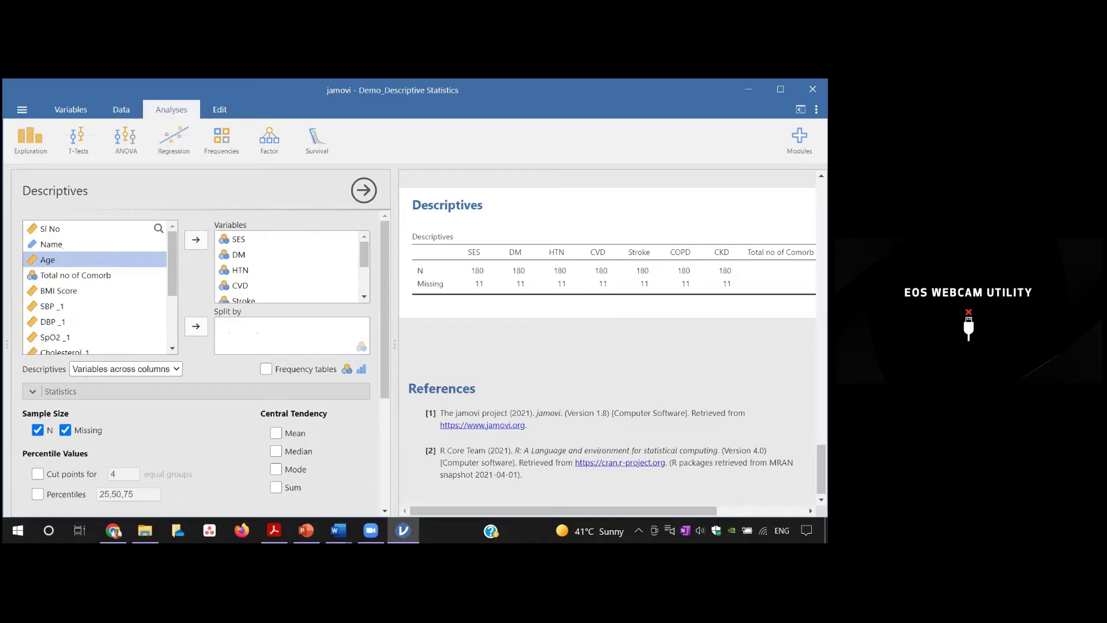
Step: Include frequency tables in the Descriptives analysis and review the tables from SES through Gender in the results
scroll(608, 340, up, 1)
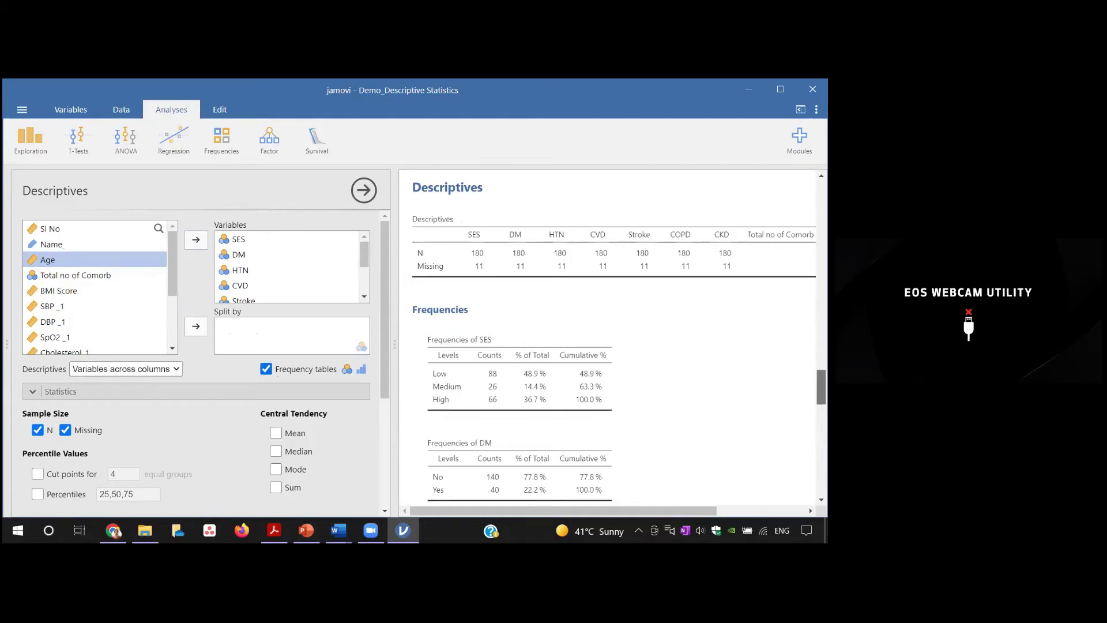
scroll(612, 335, down, 2)
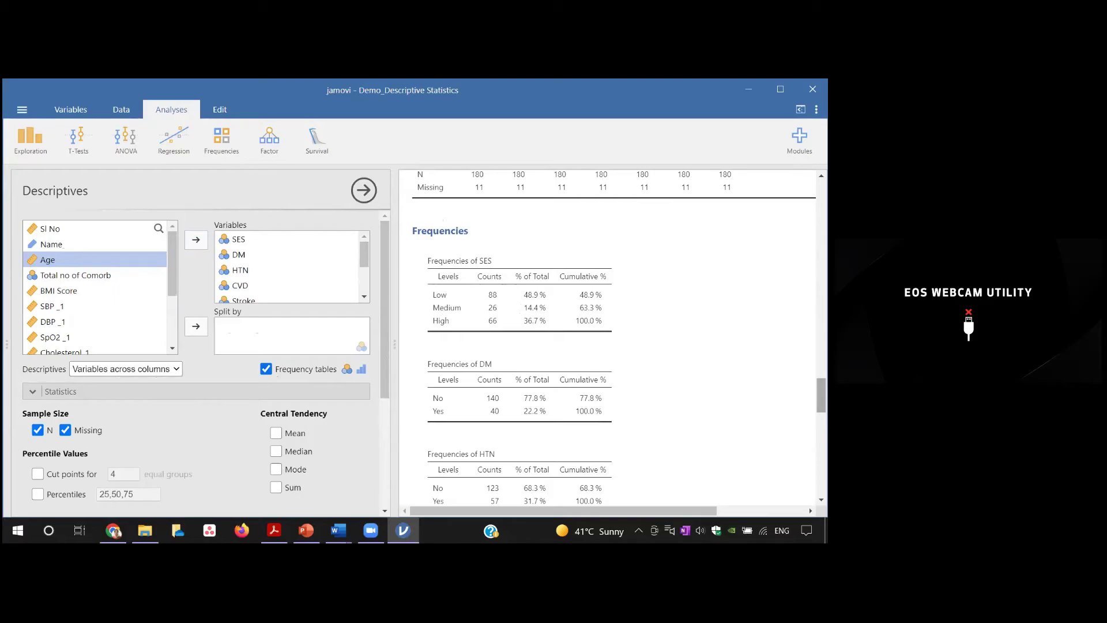
scroll(523, 326, down, 3)
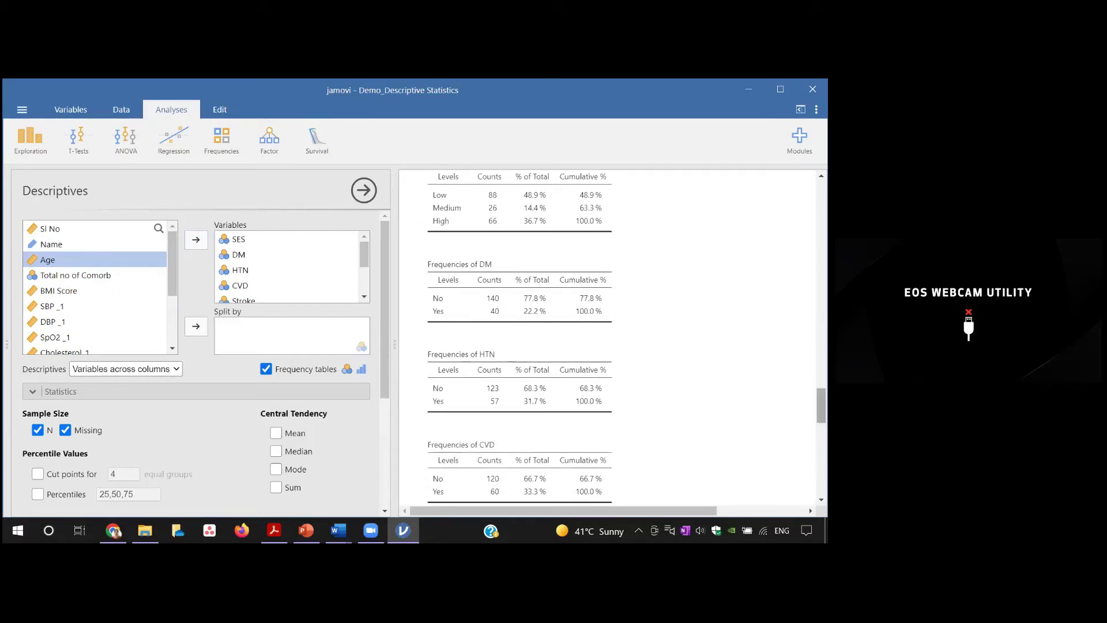
scroll(627, 339, down, 14)
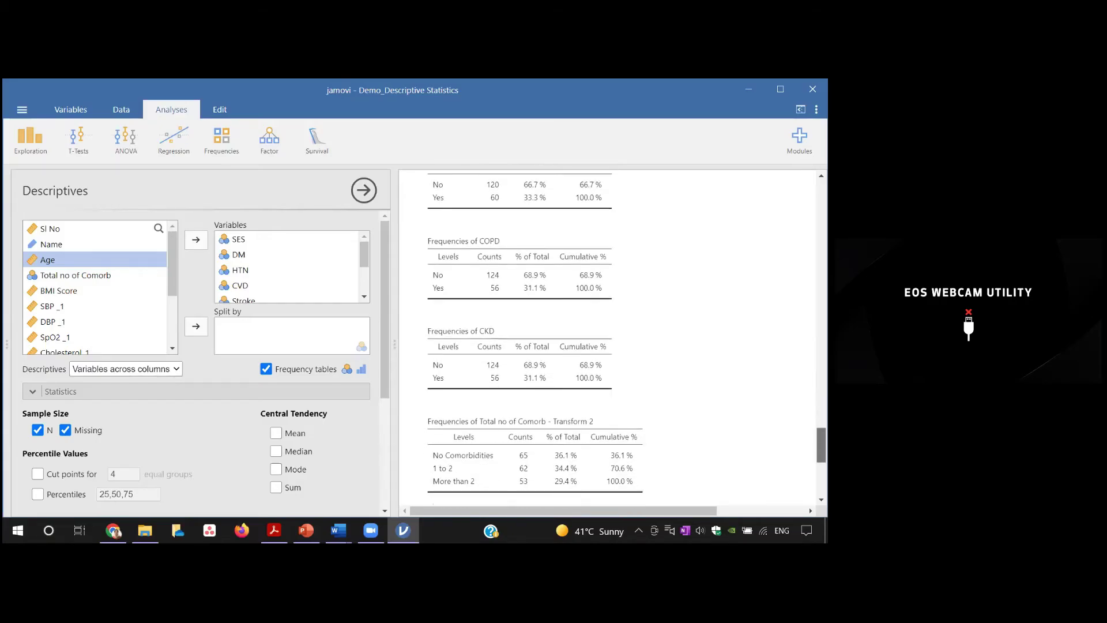
scroll(512, 311, down, 3)
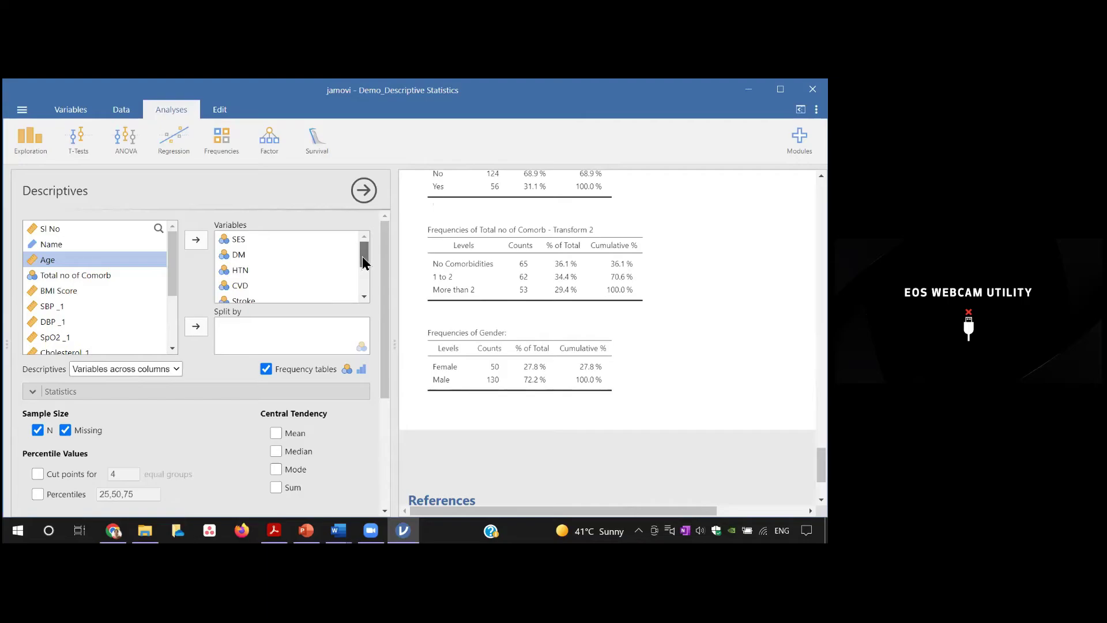
Step: Remove SES and all the remaining categorical variables from the Descriptives analysis
mouse_move(362, 256)
mouse_down()
mouse_move(367, 266)
mouse_move(364, 257)
mouse_up()
click(233, 238)
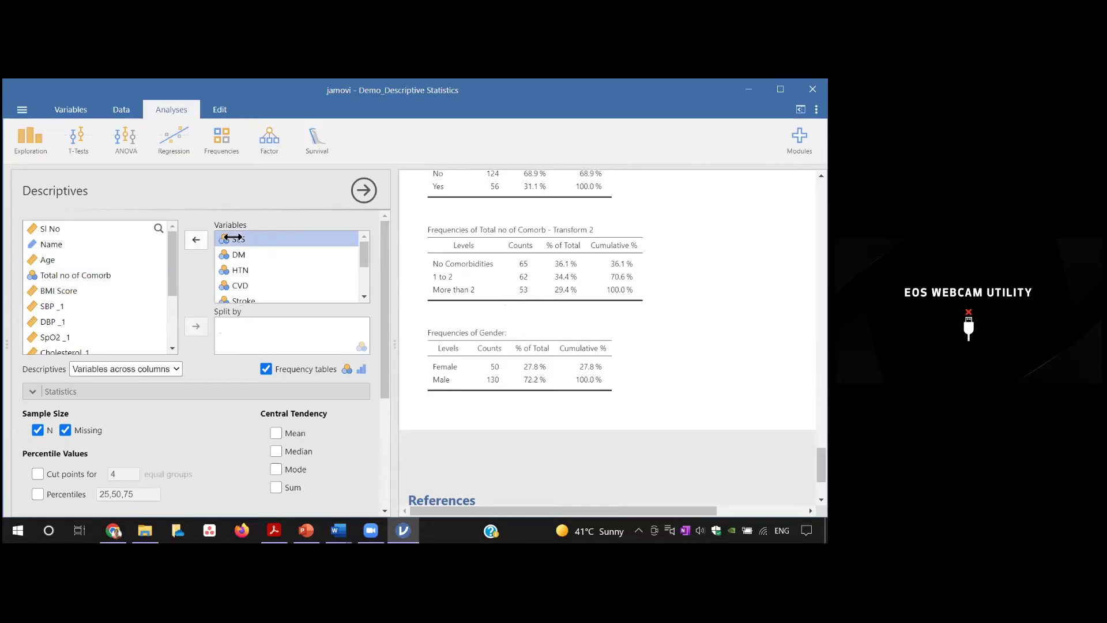
click(202, 238)
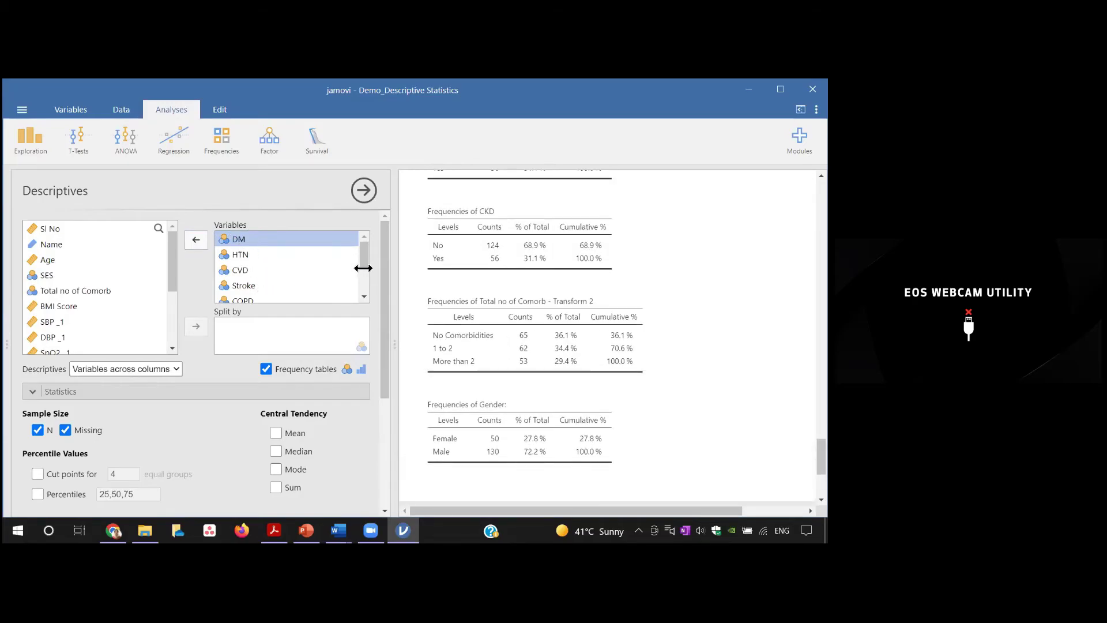
drag(363, 264, 363, 291)
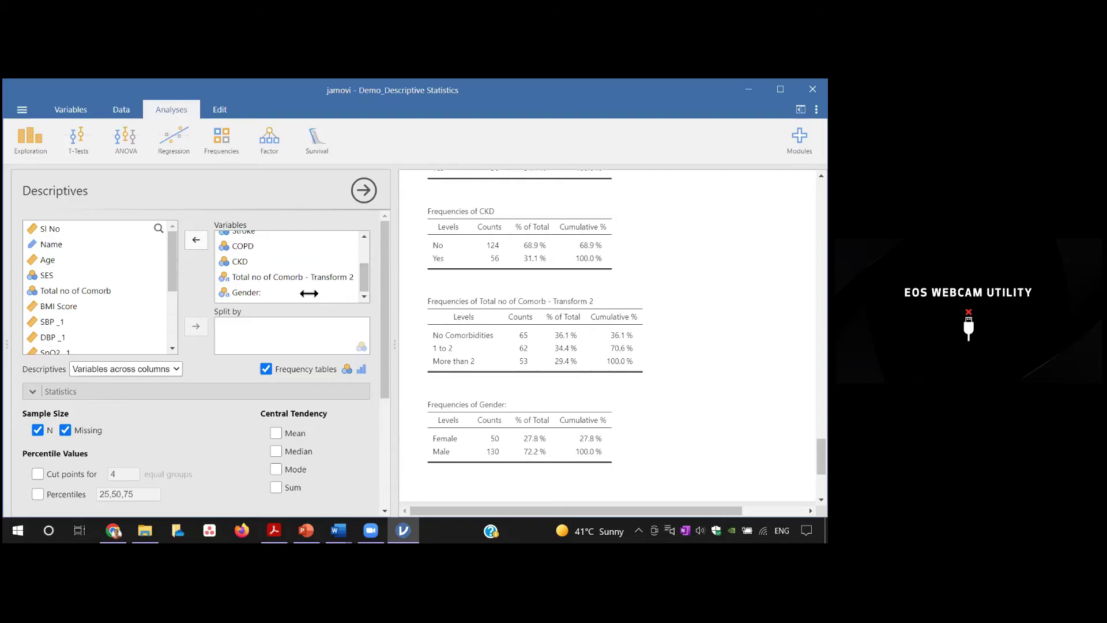
key(ctrl+a)
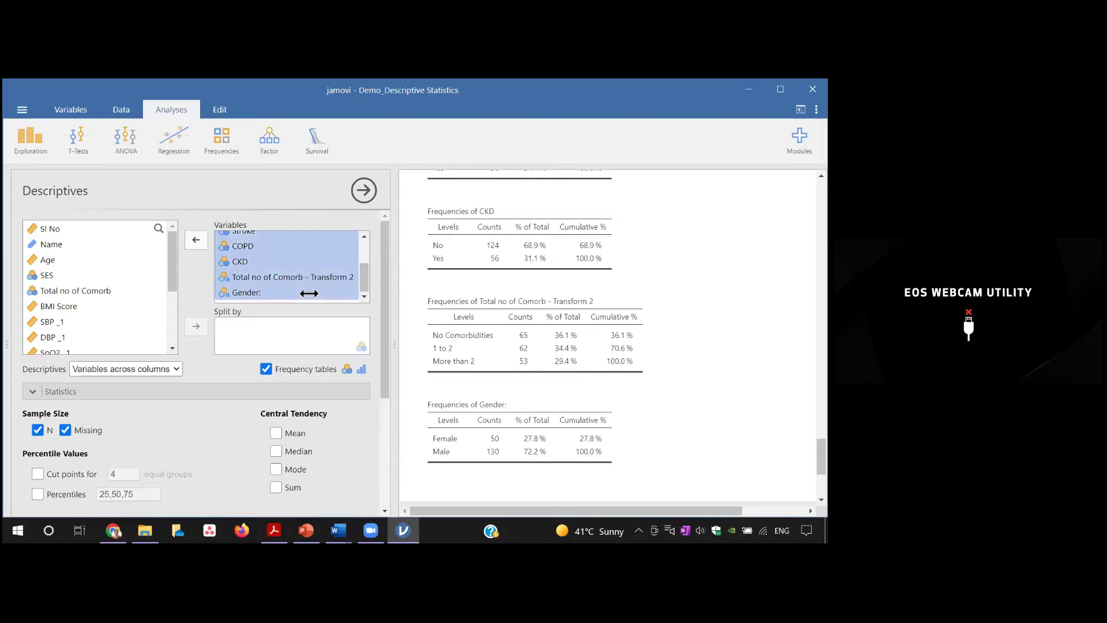
click(196, 234)
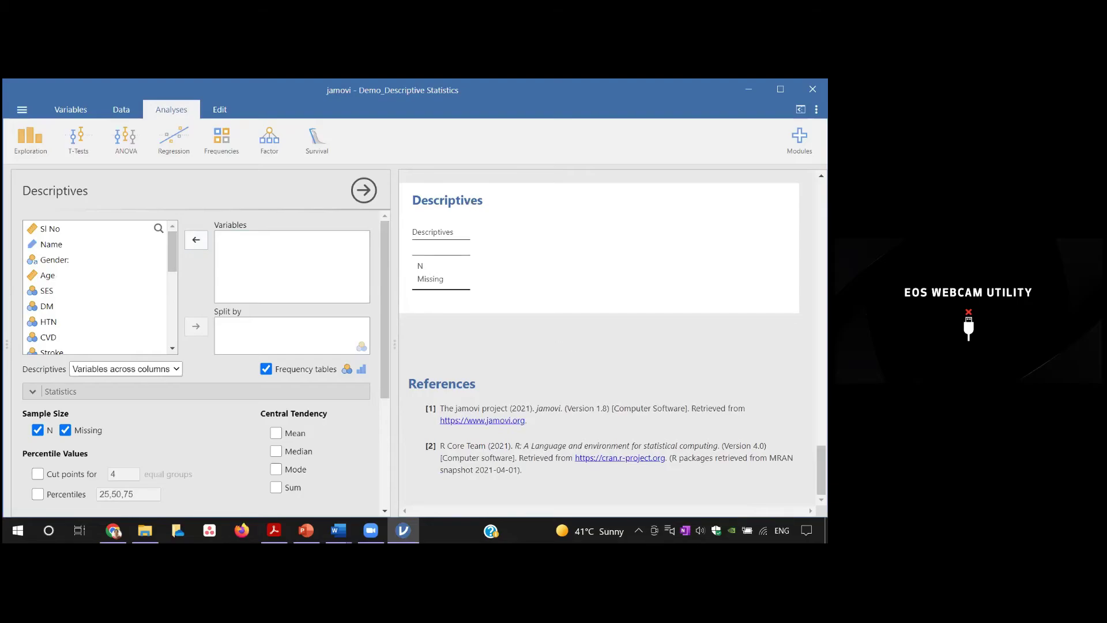
Step: Analyse the continuous variables SBP _1, DBP _1 and SpO2 _1 instead, without frequency tables
drag(176, 269, 175, 289)
scroll(175, 289, down, 3)
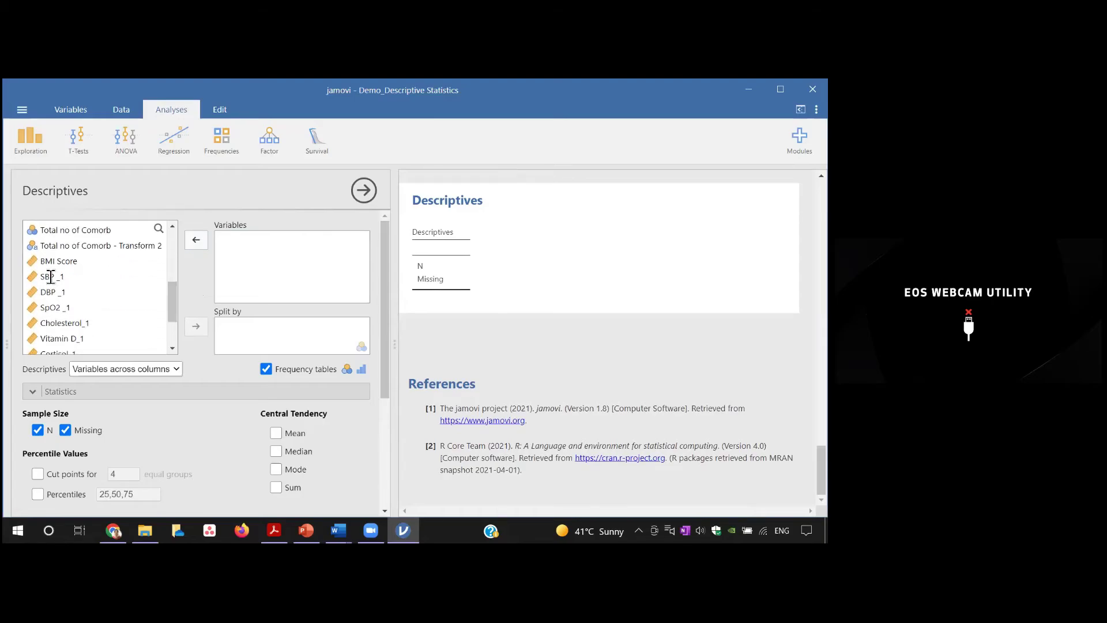
click(49, 278)
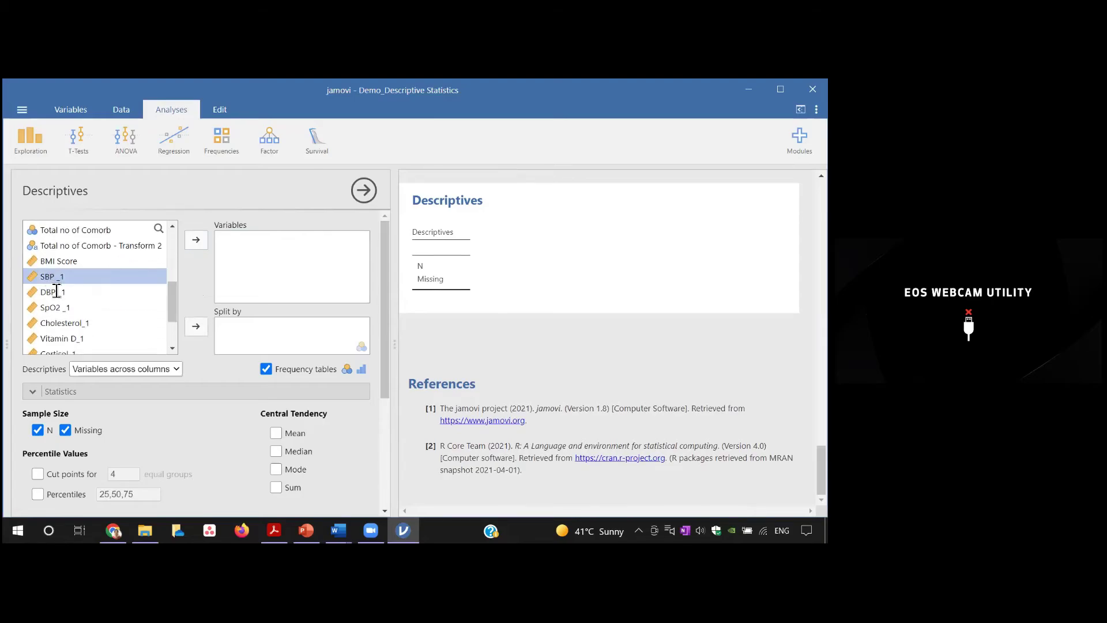
shift+click(56, 292)
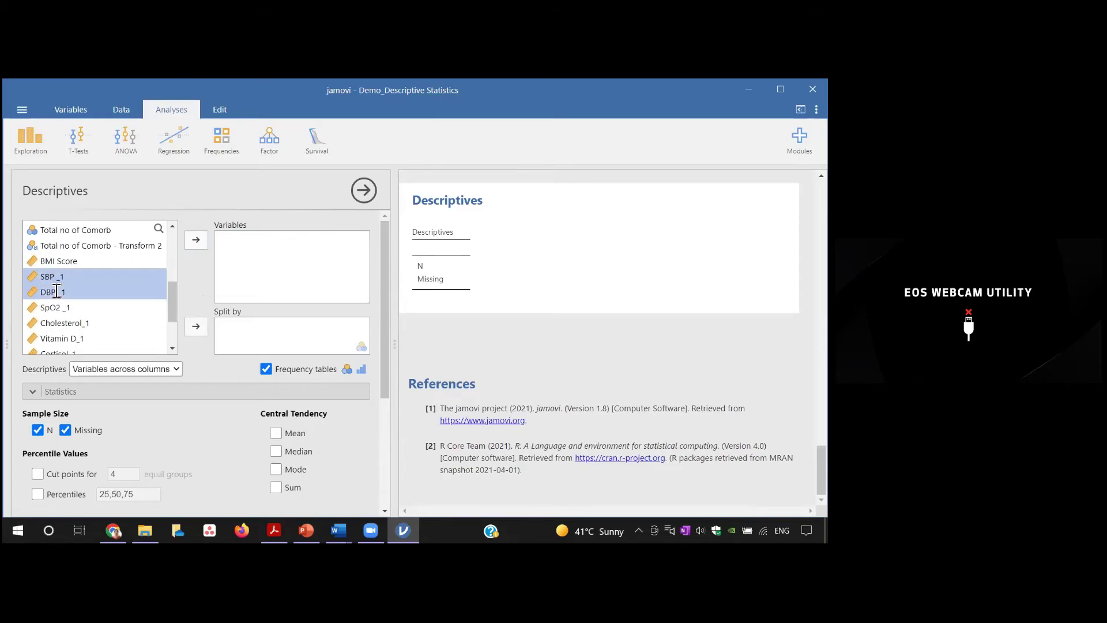
click(196, 239)
click(267, 368)
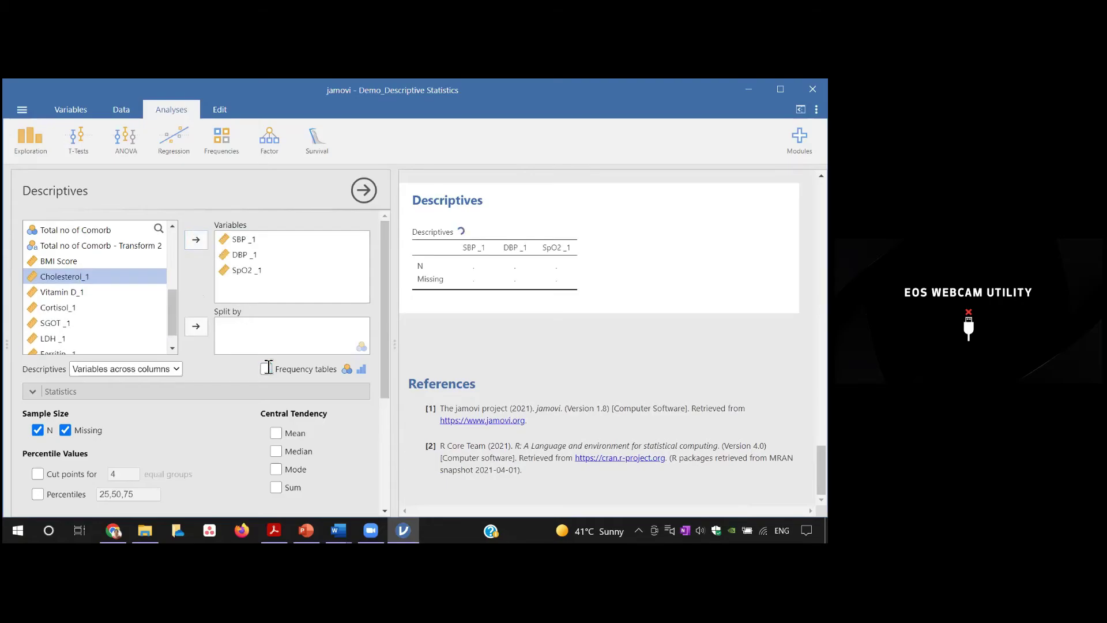
Step: Include the mean and median in the central tendency statistics for the three continuous variables
scroll(387, 386, down, 1)
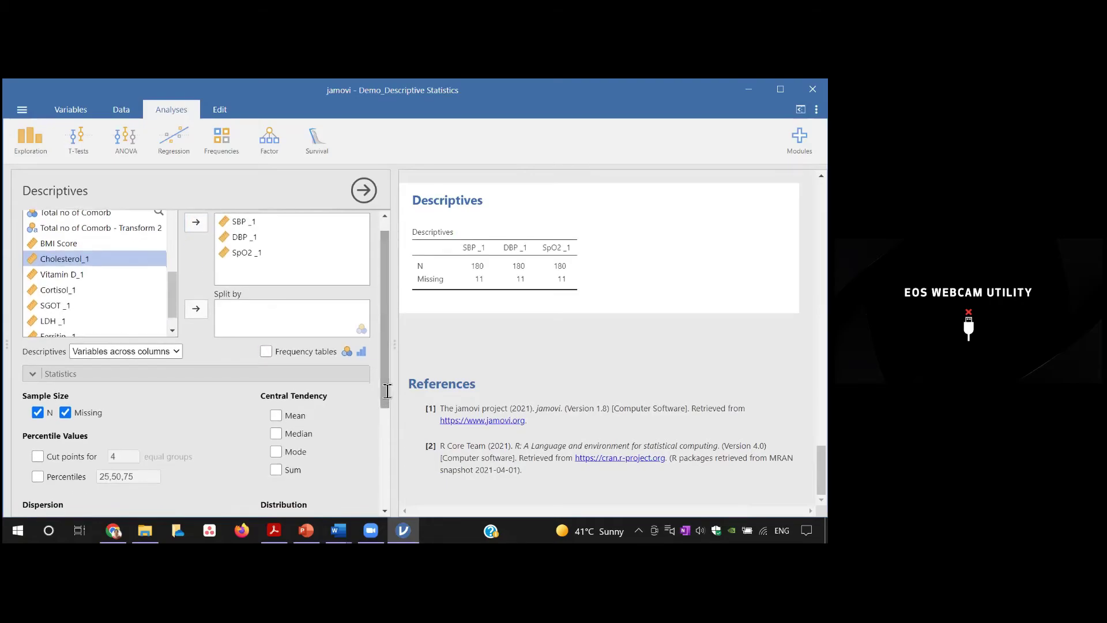
click(276, 415)
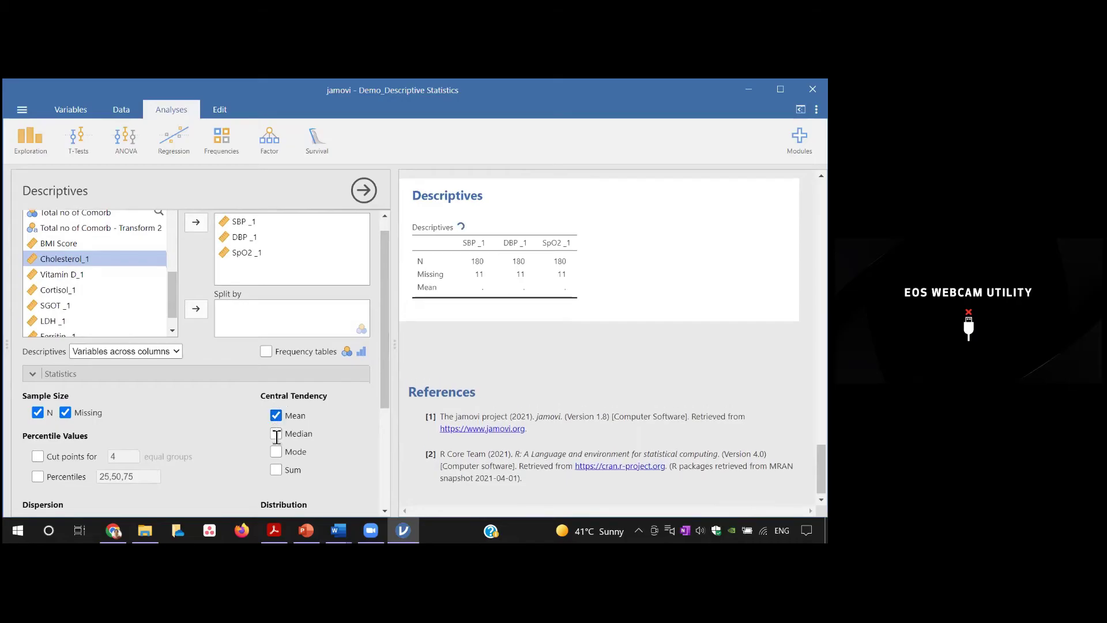
click(277, 433)
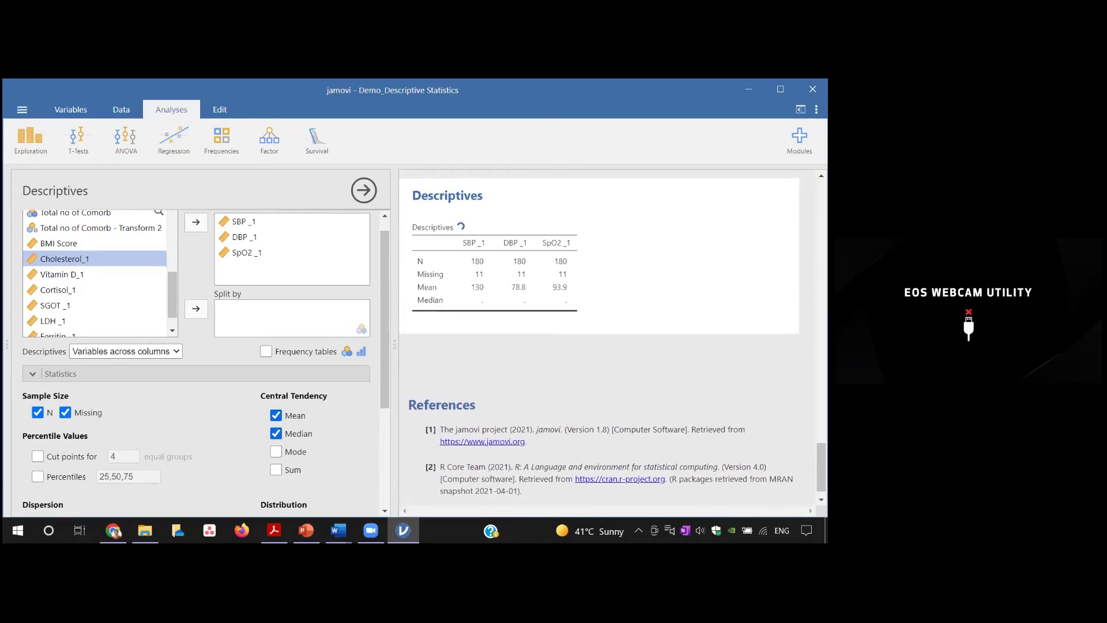
scroll(822, 462, up, 3)
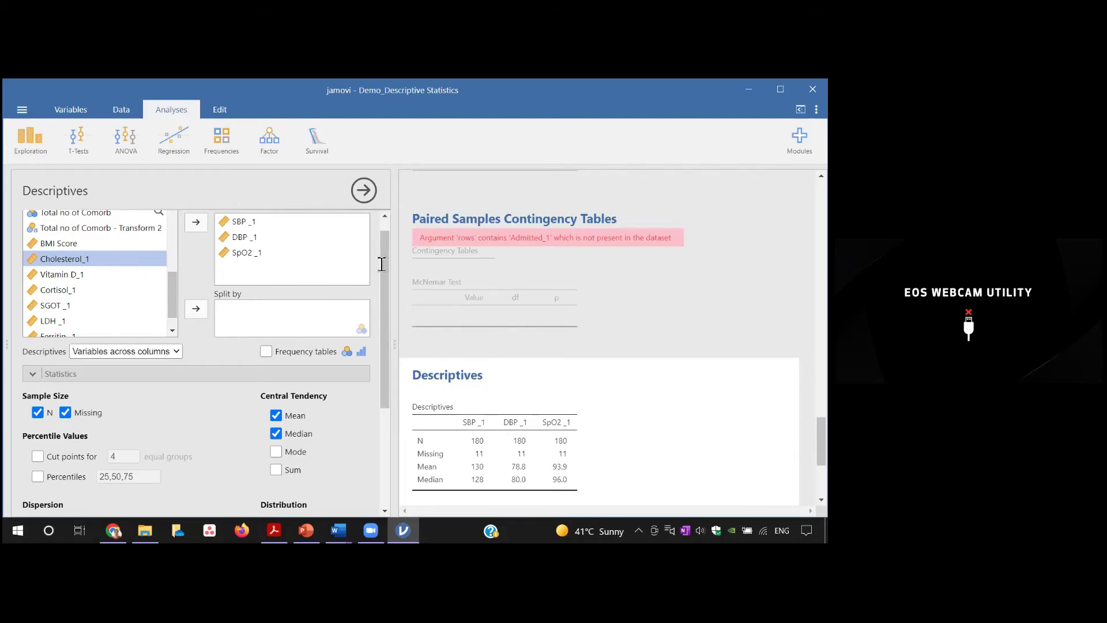
Step: Remove the Paired Samples Contingency Tables analysis from the results
click(503, 250)
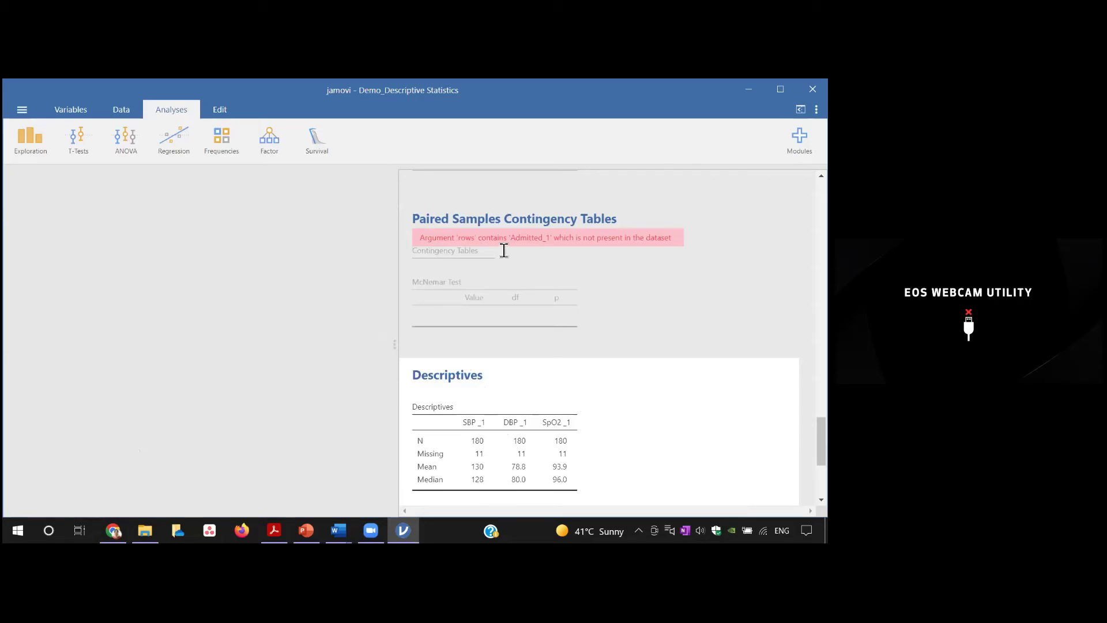
right_click(559, 274)
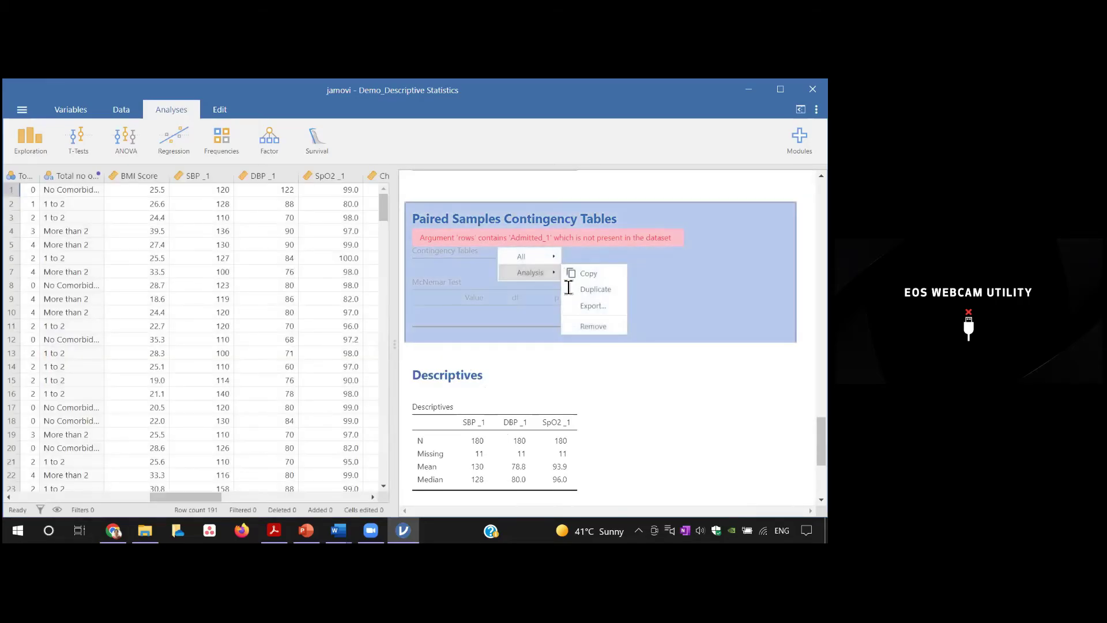
click(587, 325)
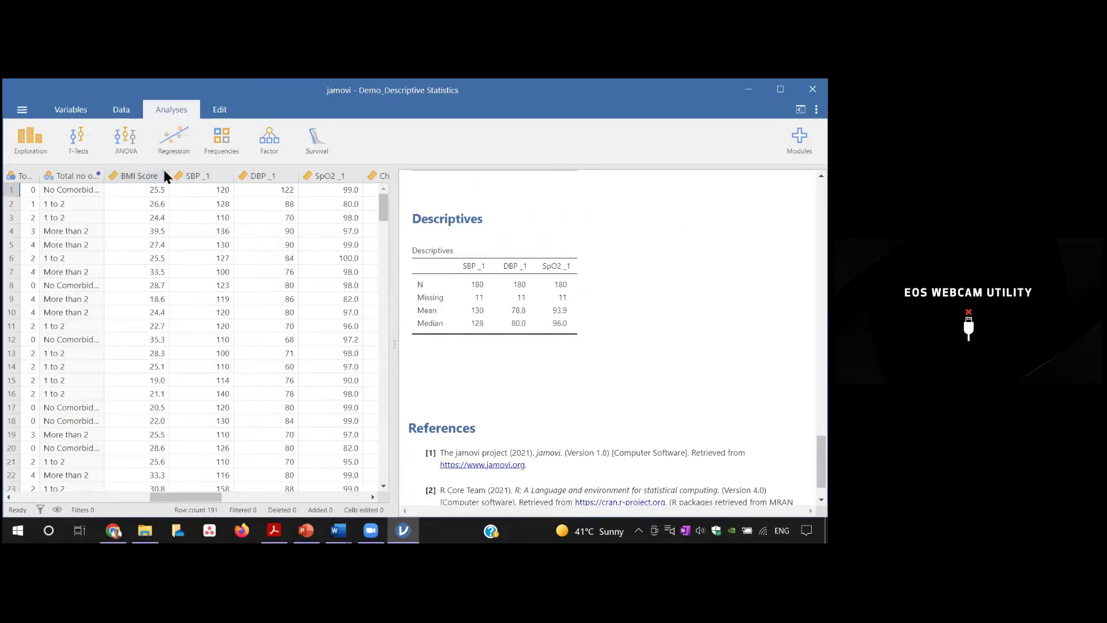
Step: Add a new Descriptives analysis and reopen the existing one for SBP _1, DBP _1 and SpO2 _1
click(30, 144)
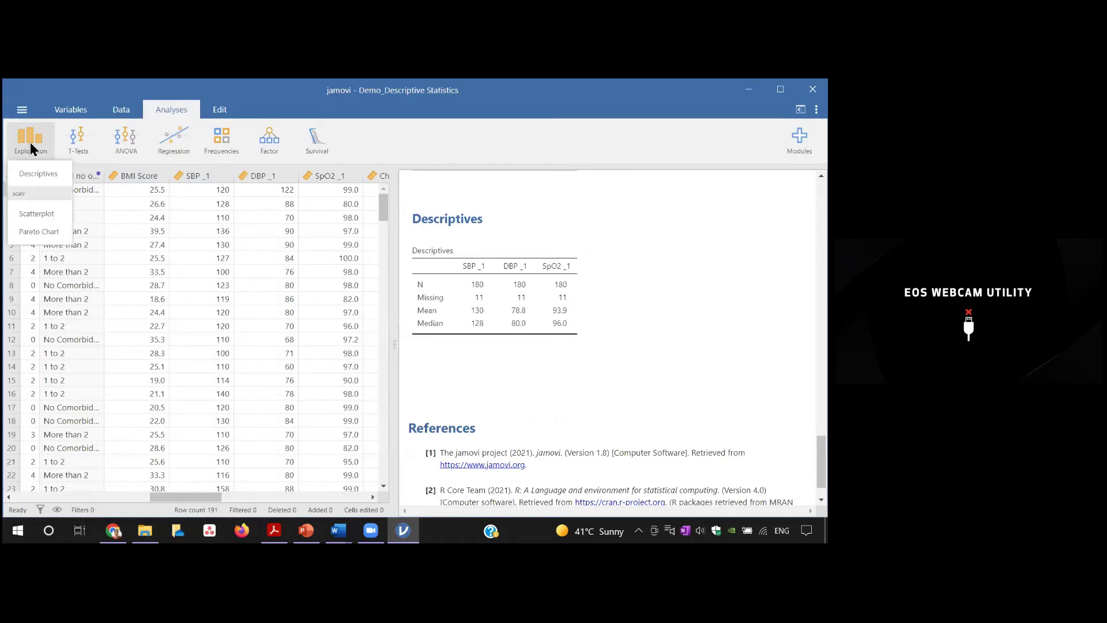
click(38, 173)
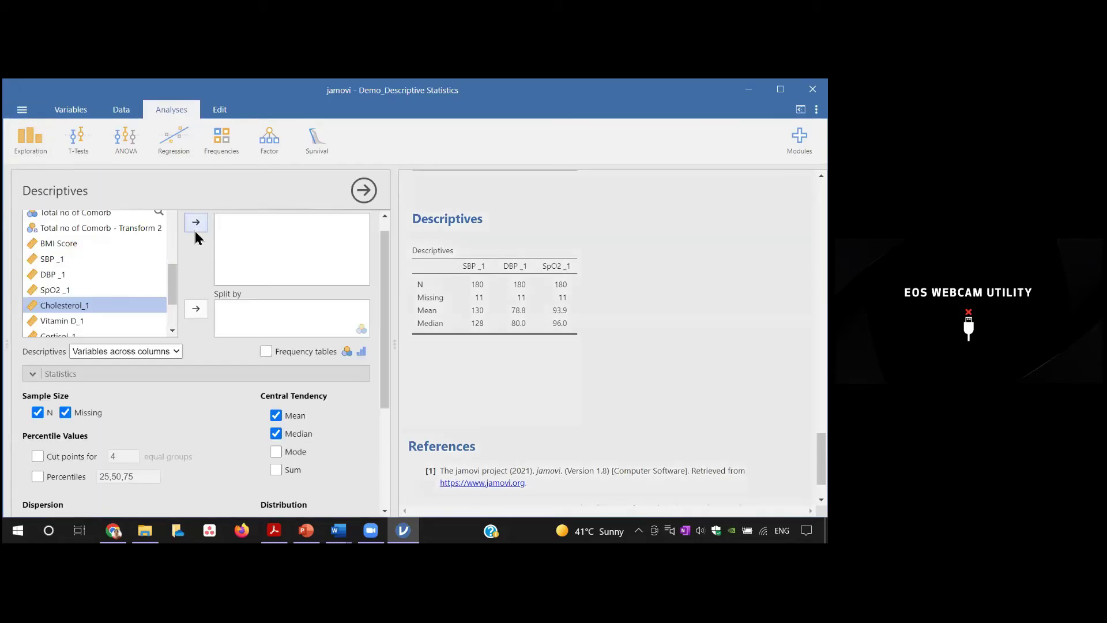
click(469, 310)
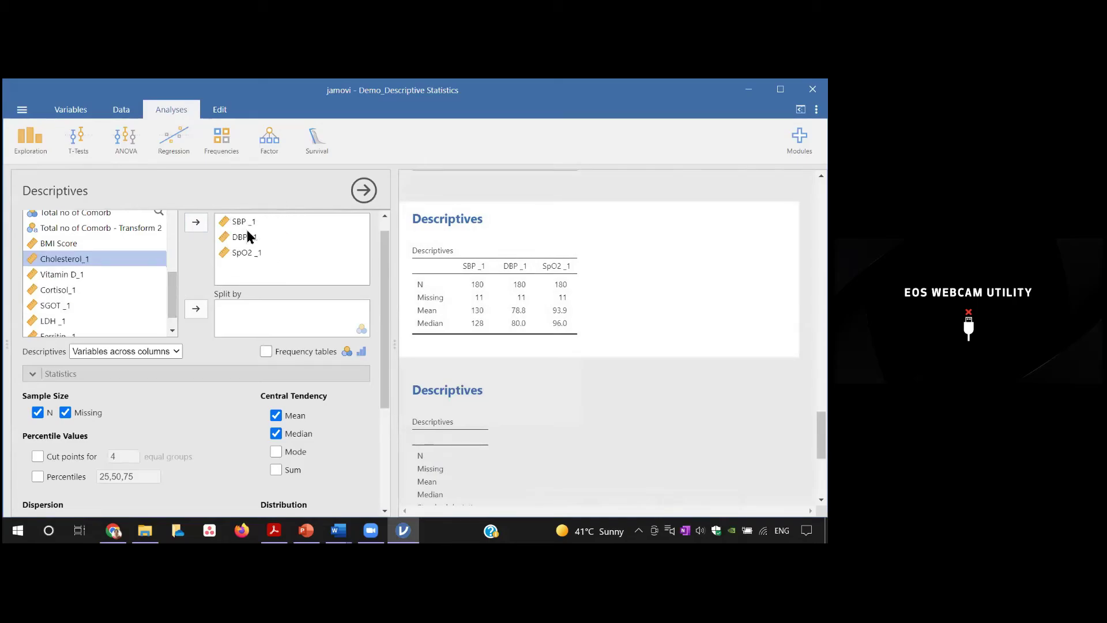
Step: Remove SBP _1, DBP _1 and SpO2 _1 from the Descriptives analysis and exclude its mean and median
click(247, 228)
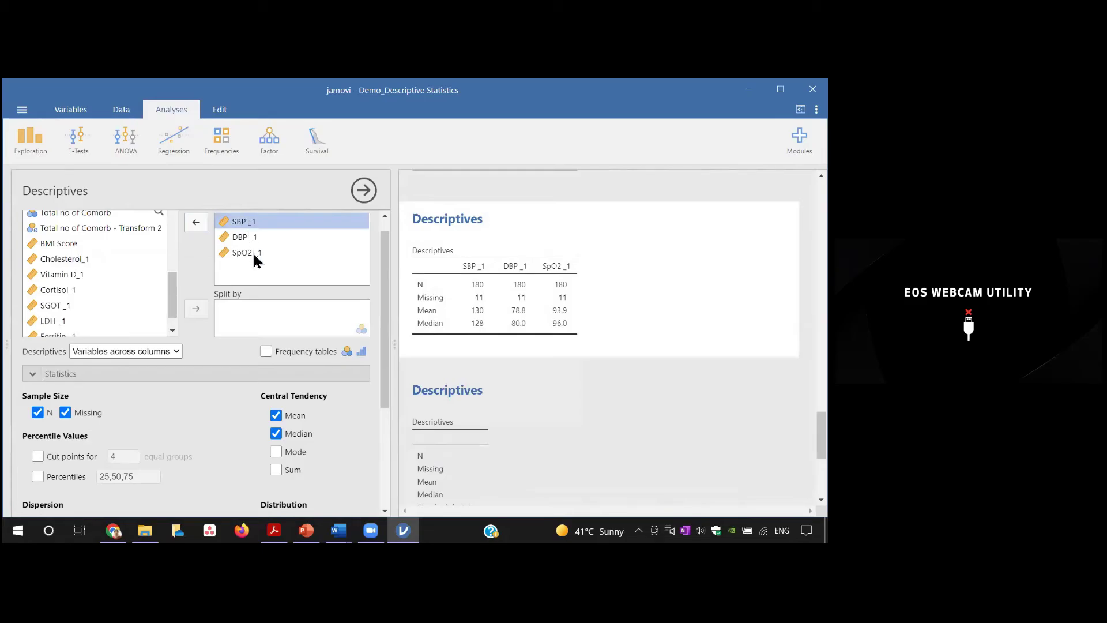
shift+click(255, 254)
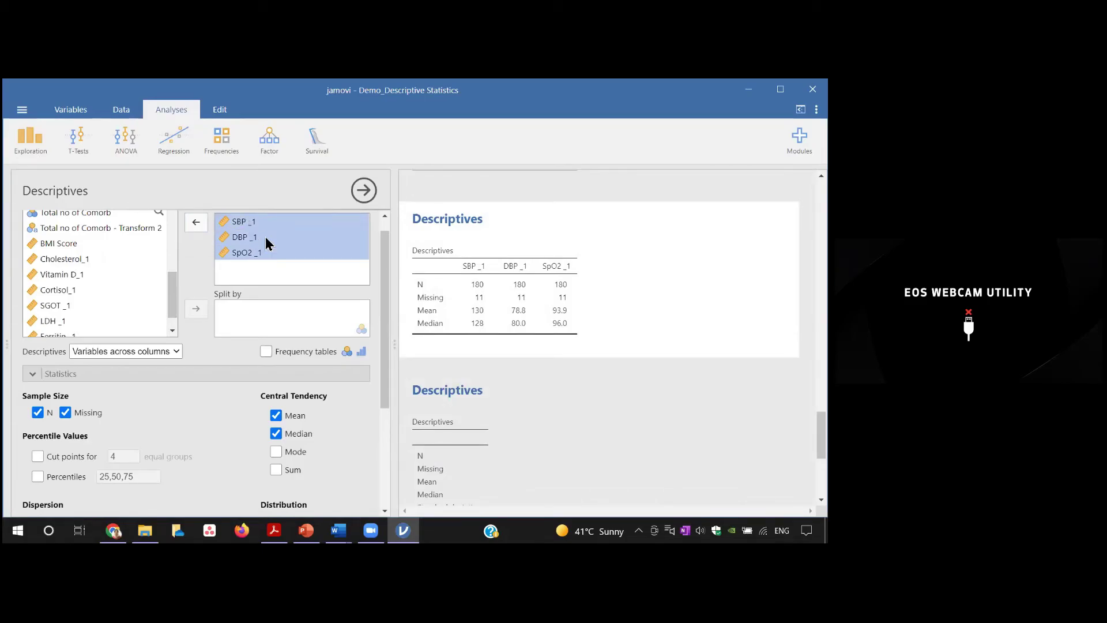
click(195, 225)
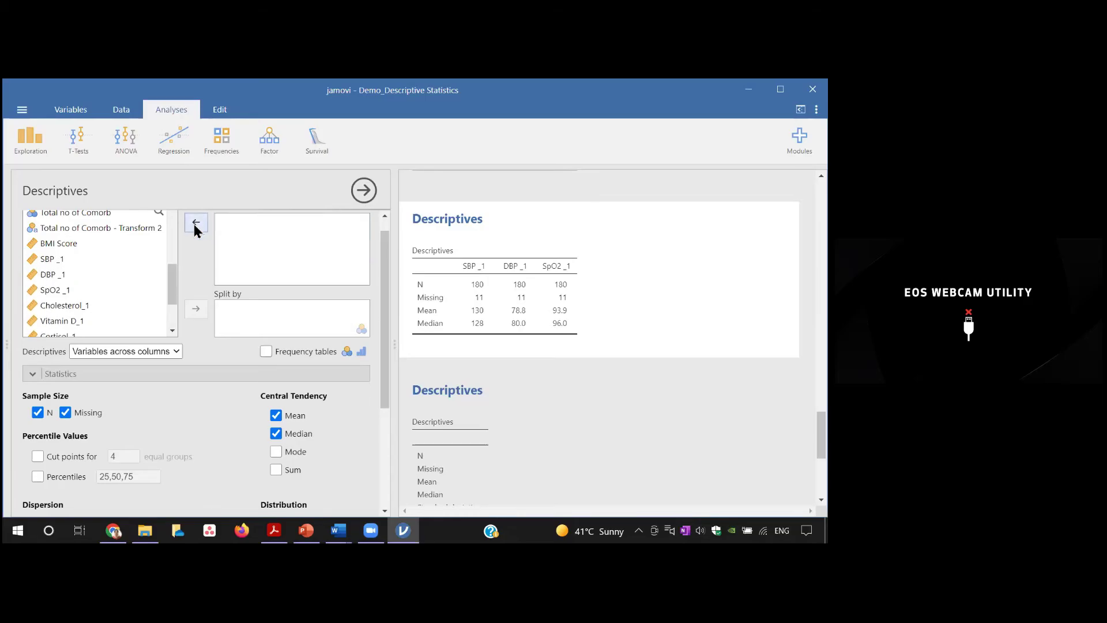
scroll(169, 277, up, 1)
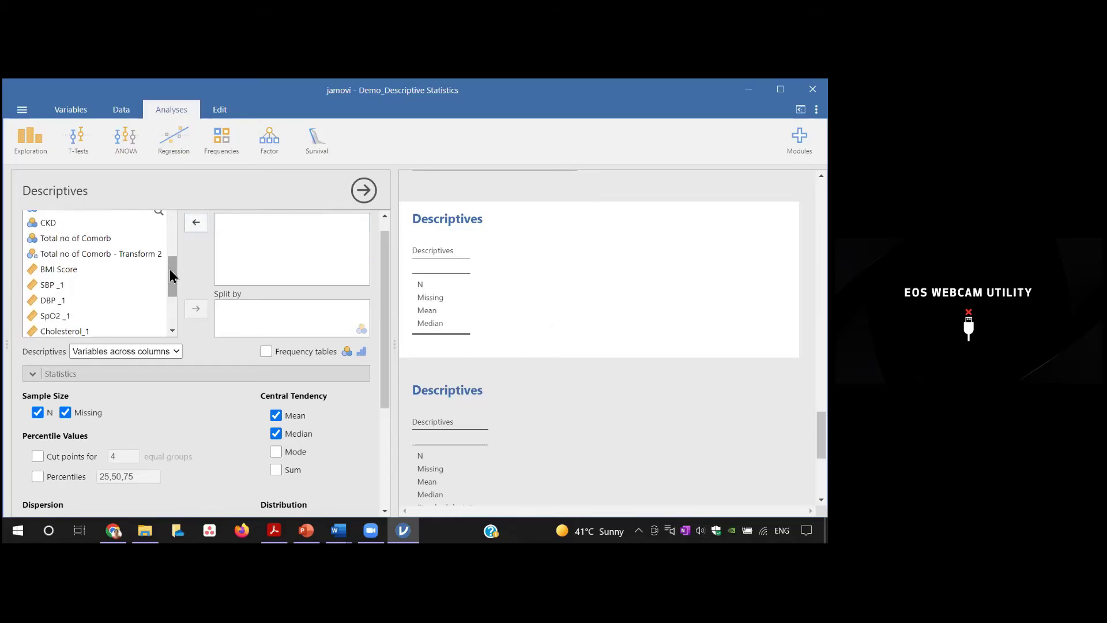
click(281, 418)
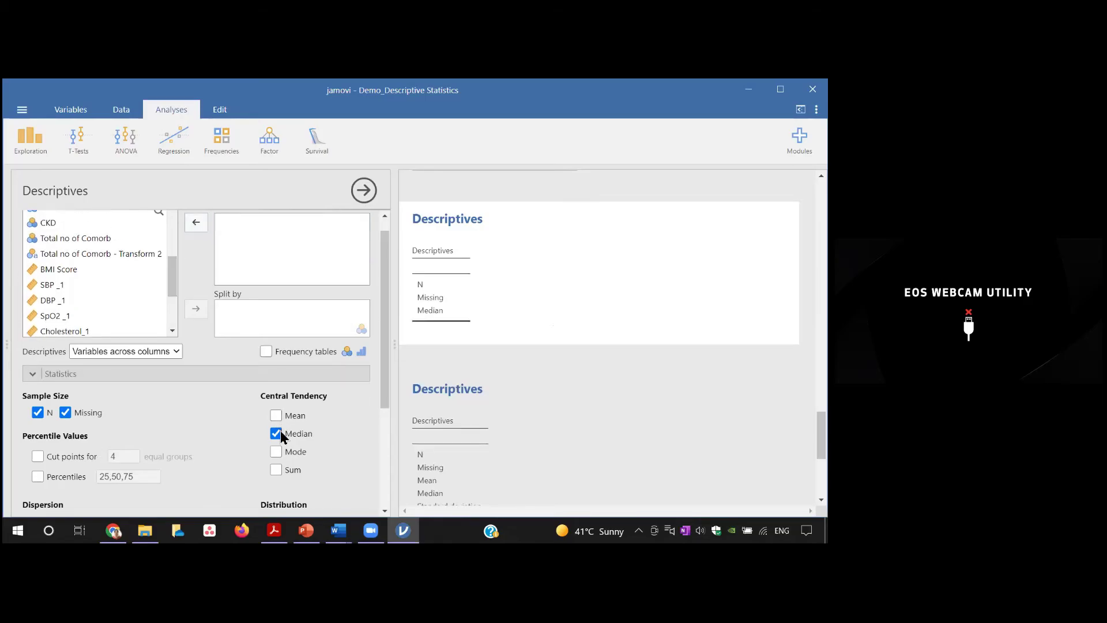
click(280, 432)
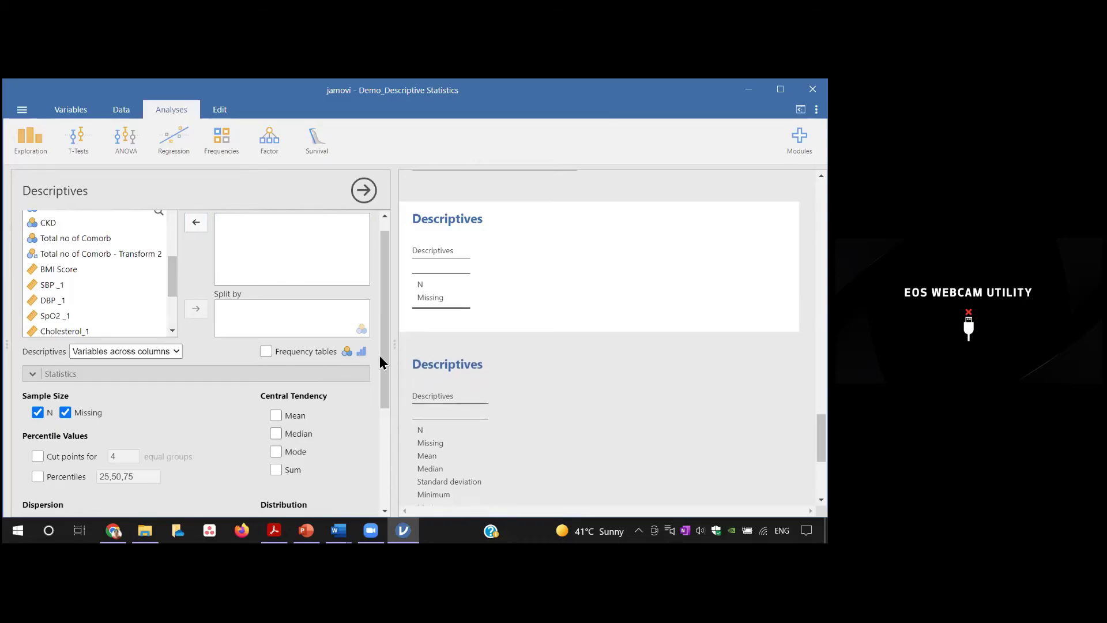
Step: Add Gender to the variables of the emptied Descriptives analysis
drag(381, 355, 388, 349)
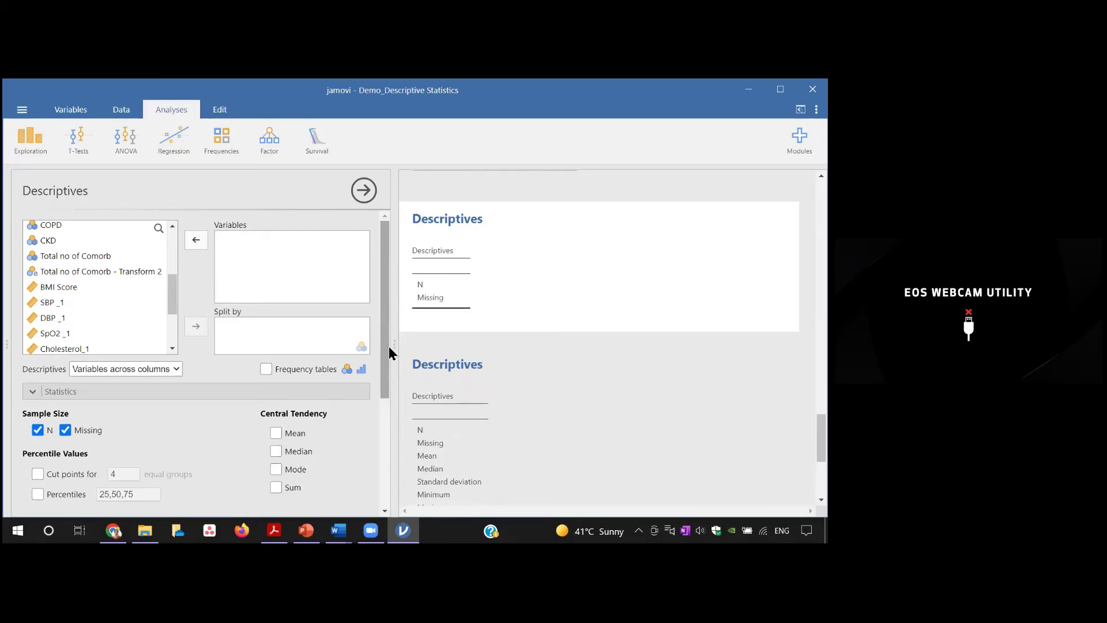
drag(172, 301, 168, 260)
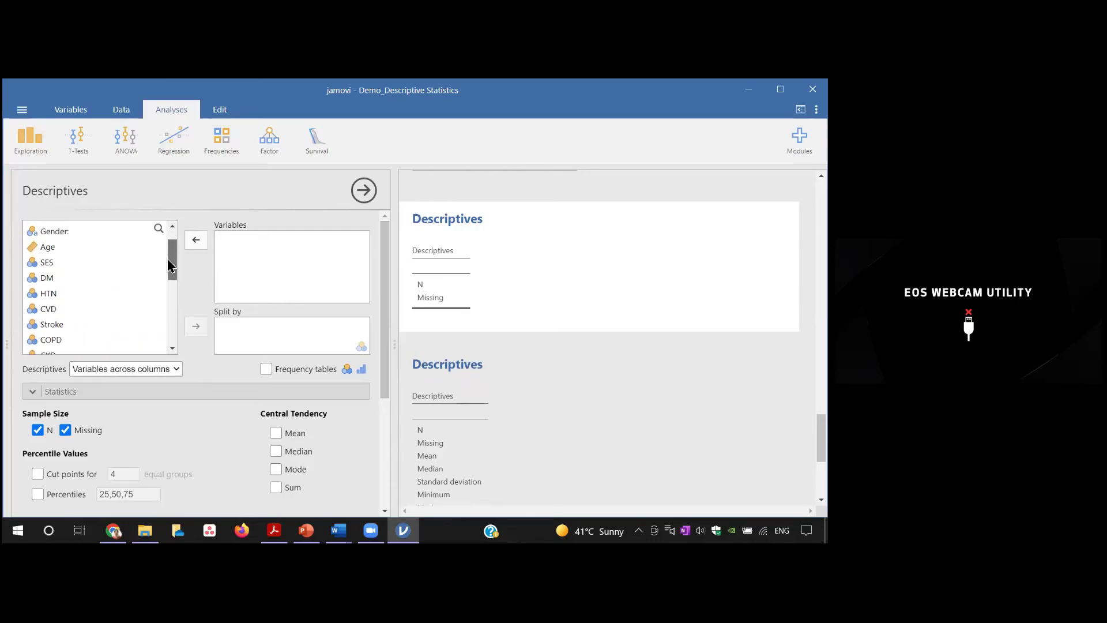
click(60, 264)
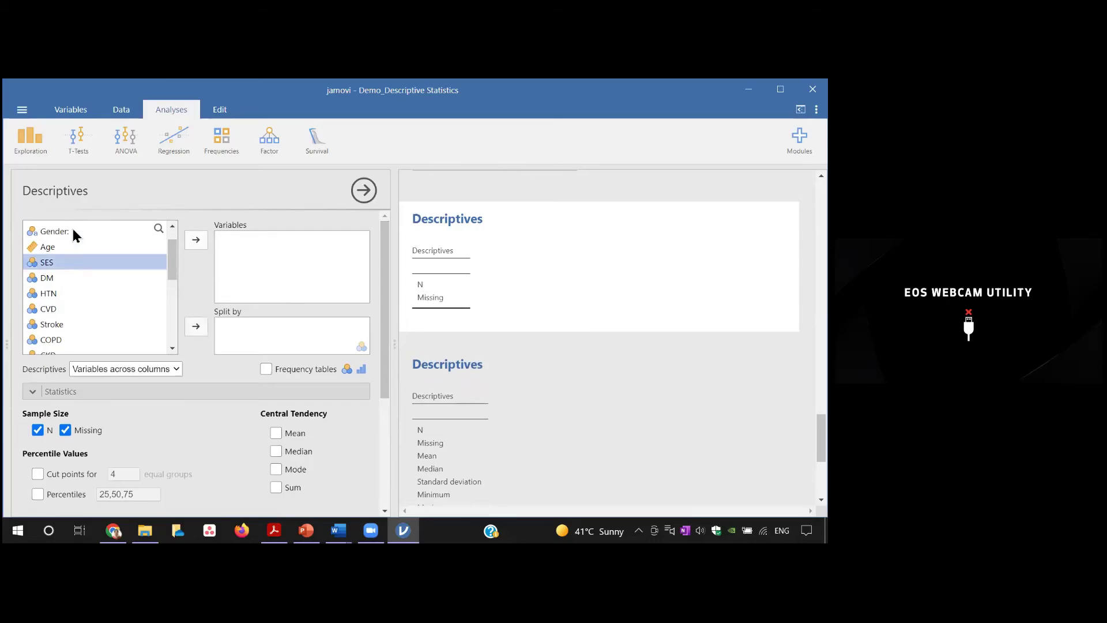
click(73, 231)
click(196, 240)
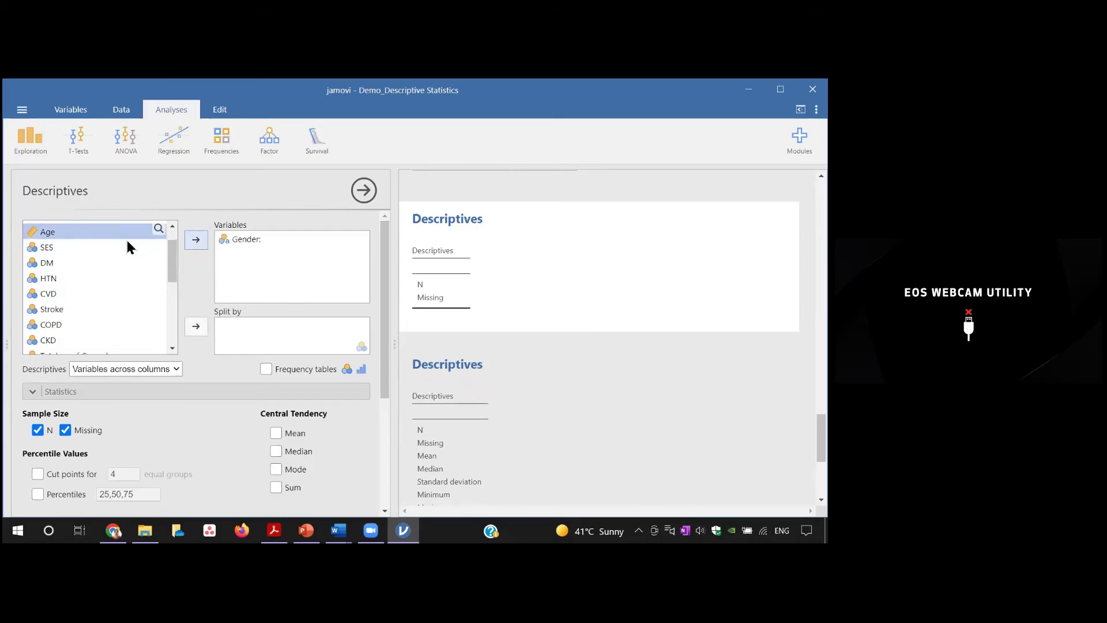
Step: Add SES through CKD and Total no of Comorb - Transform 2 to the analysis, and include frequency tables
click(70, 249)
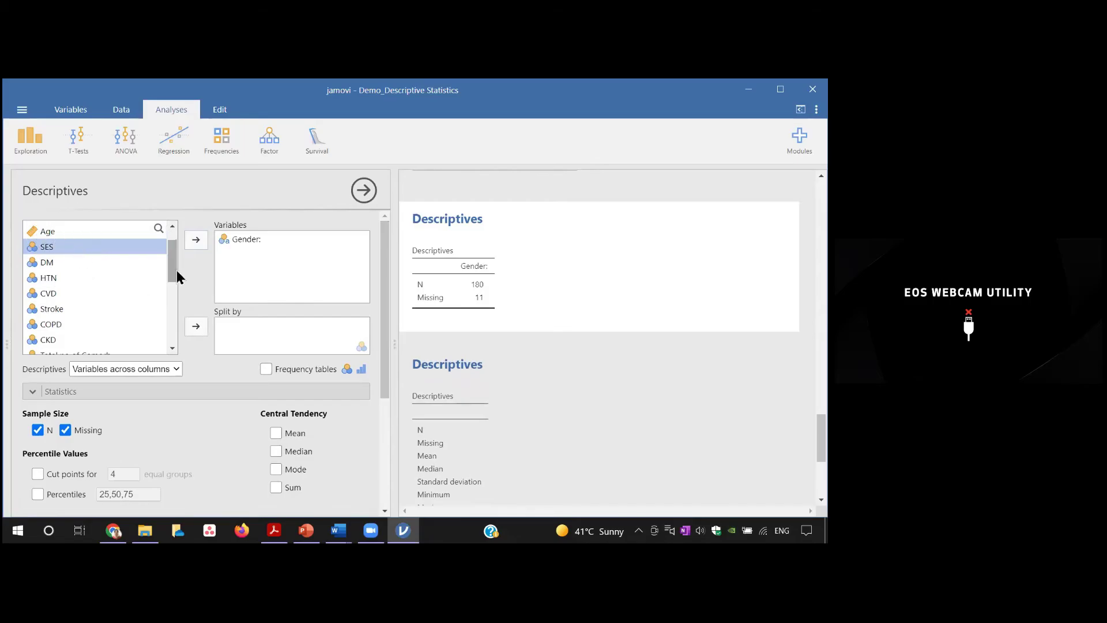
drag(176, 274, 173, 285)
shift+click(94, 297)
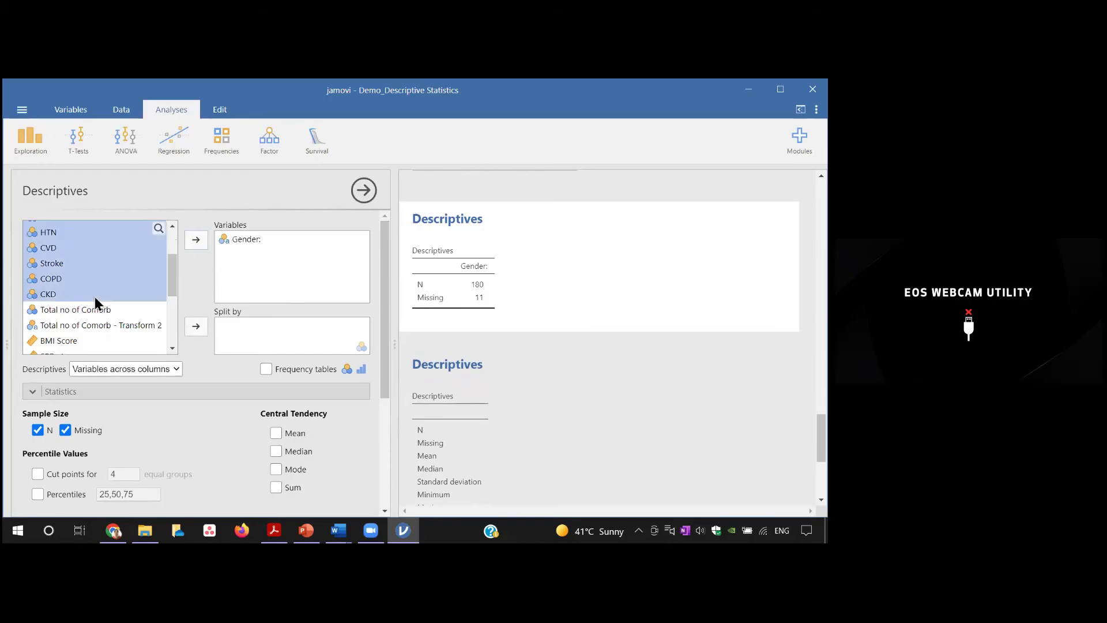
ctrl+click(128, 325)
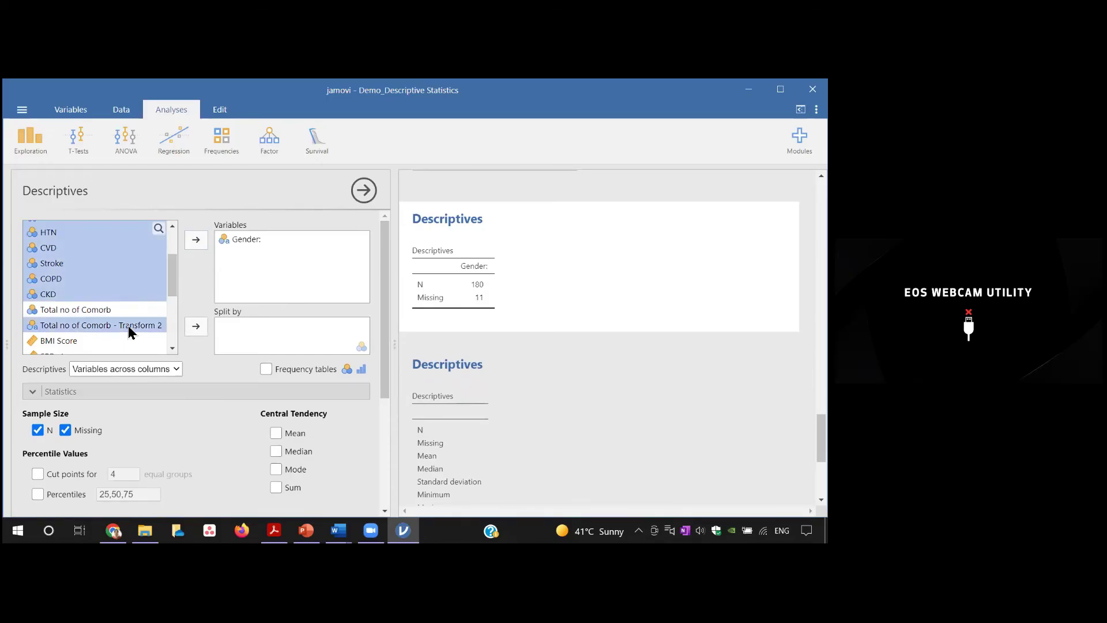
click(194, 242)
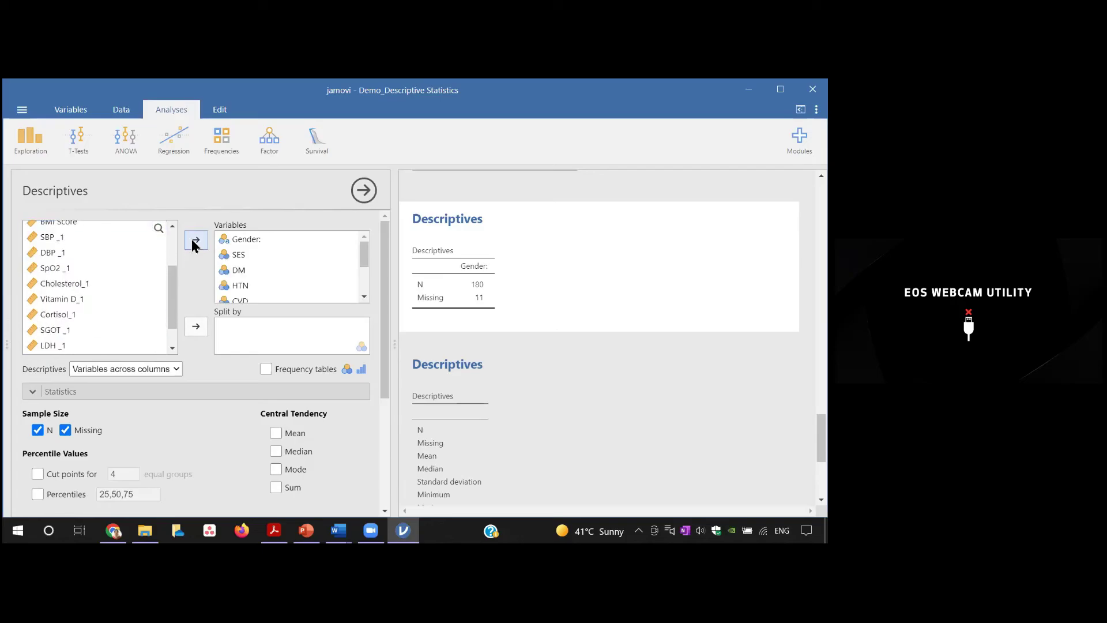
click(266, 369)
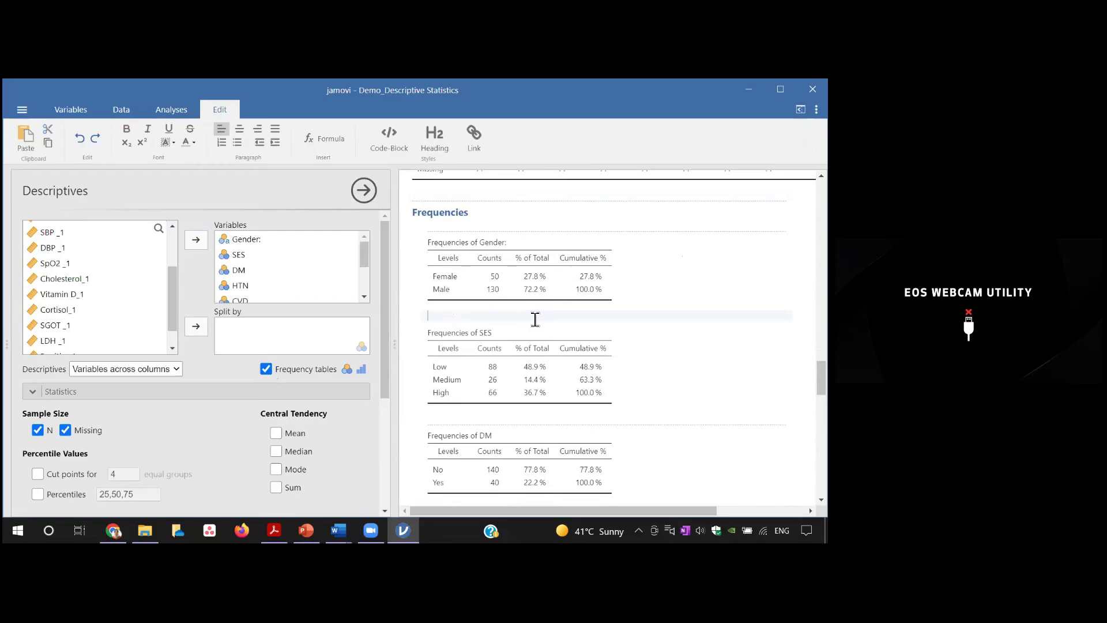
Step: Write the note "The males outnumbereed females(72.2% vs 27.8%)" below the Gender frequency table
text(The)
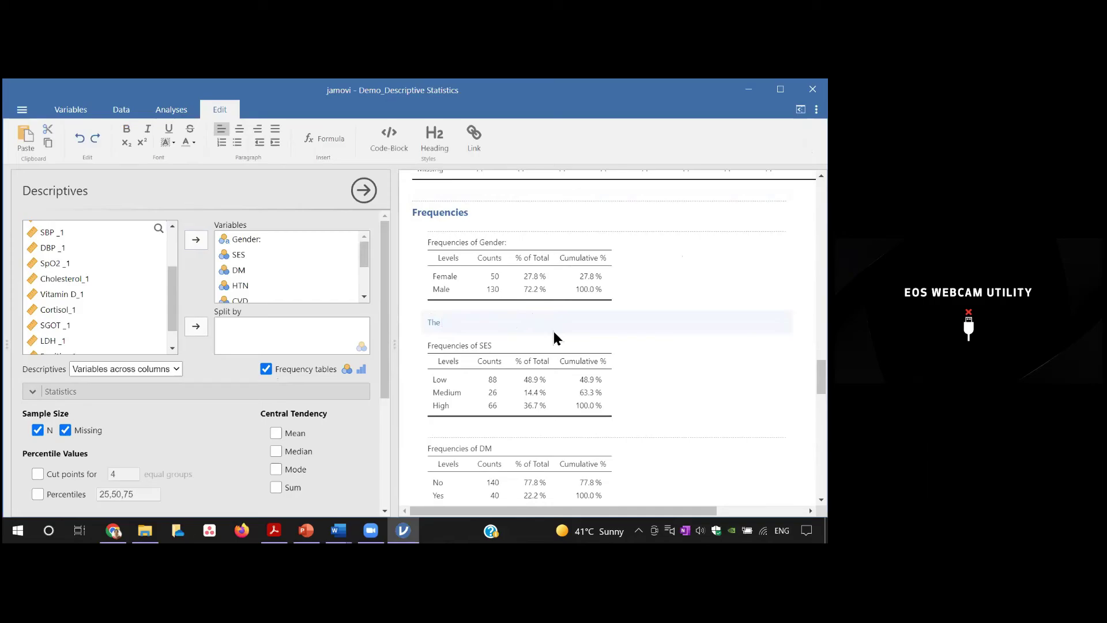
text(males outnumbereed fema)
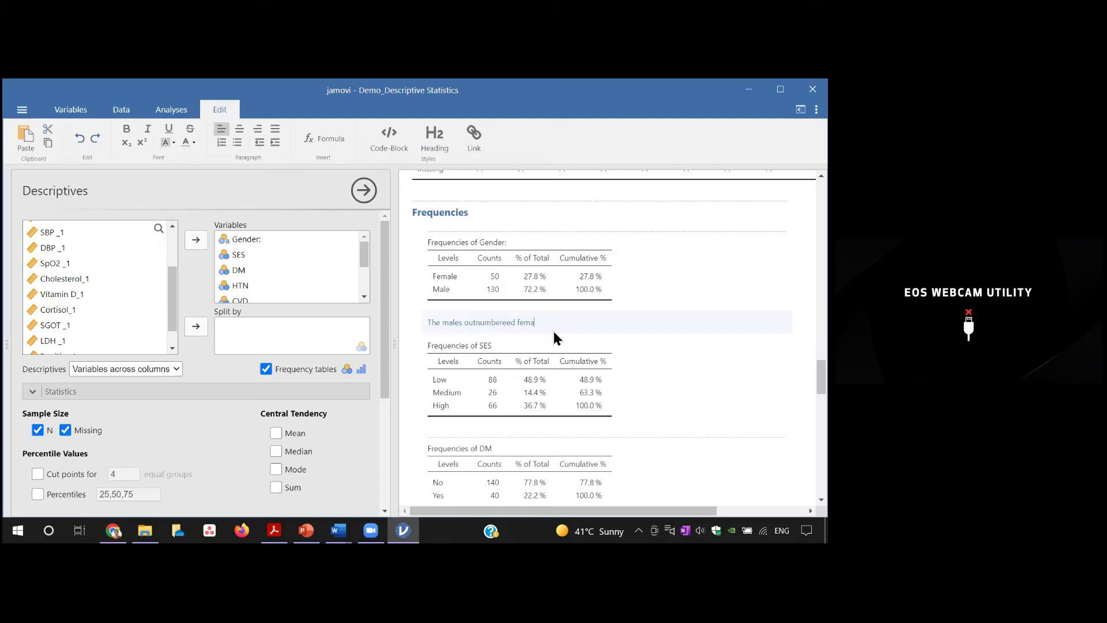
text(les())
text(72.2% vs)
text(27)
text(.8%)
click(467, 432)
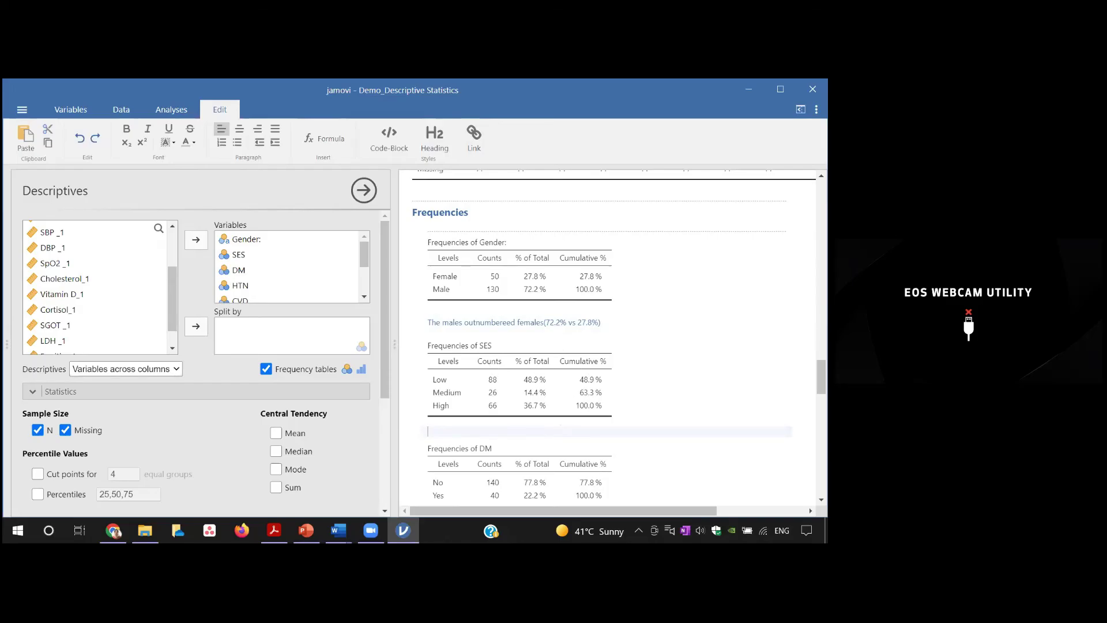
Step: Duplicate the whole Descriptives analysis of the categorical variables
scroll(612, 337, down, 8)
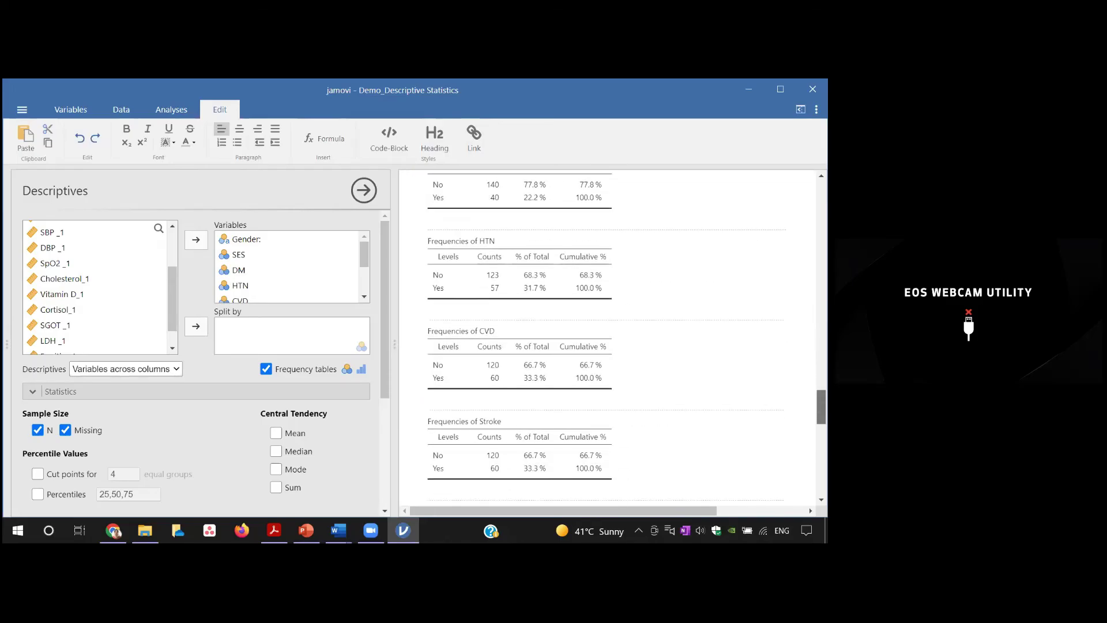
scroll(611, 336, down, 1)
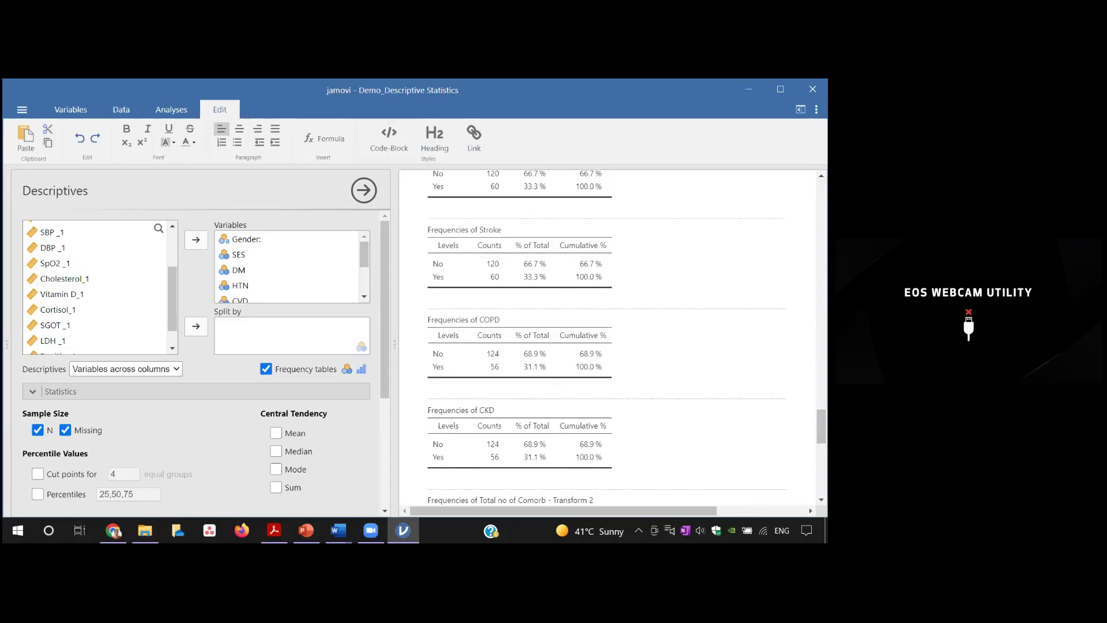
right_click(637, 237)
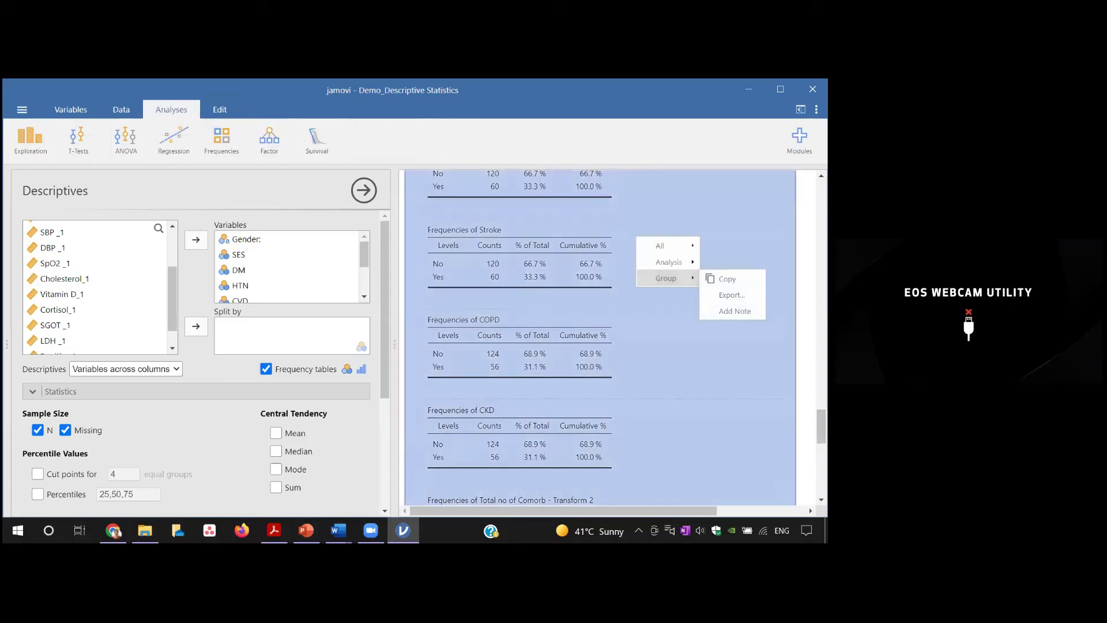
mouse_move(669, 262)
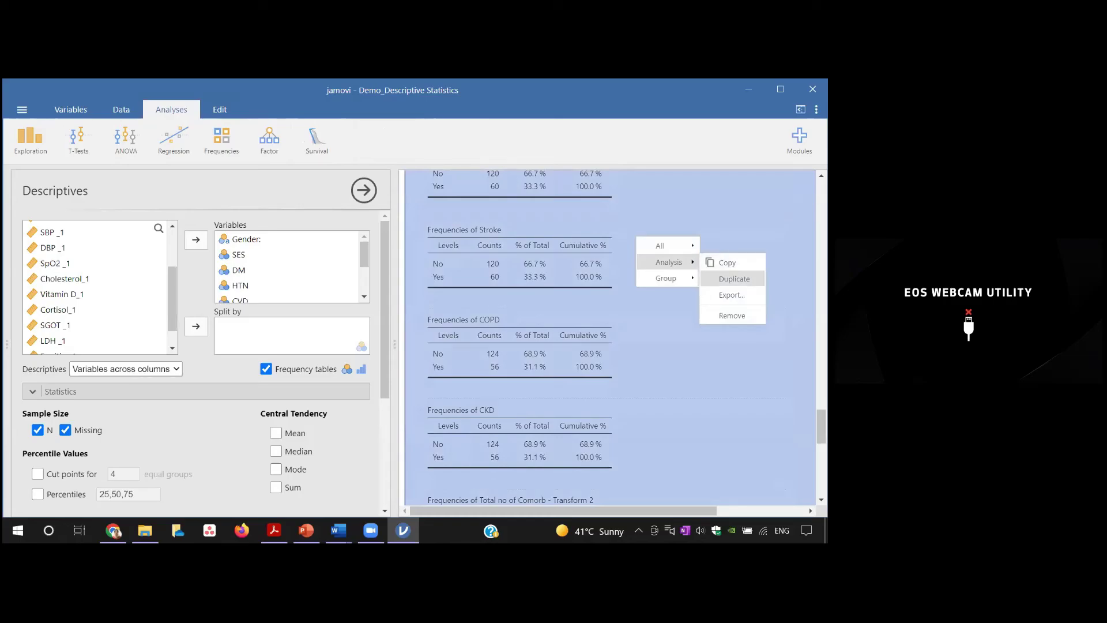
click(734, 278)
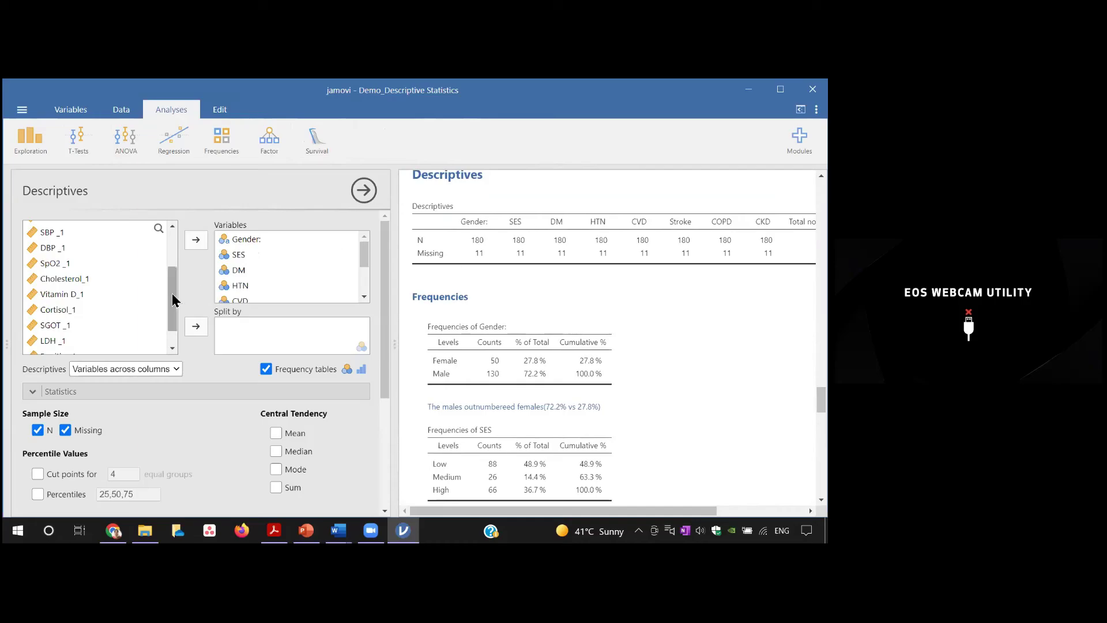
Step: Split the duplicated Descriptives analysis by Outcome and review its Gender and SES frequency tables
scroll(171, 301, down, 1)
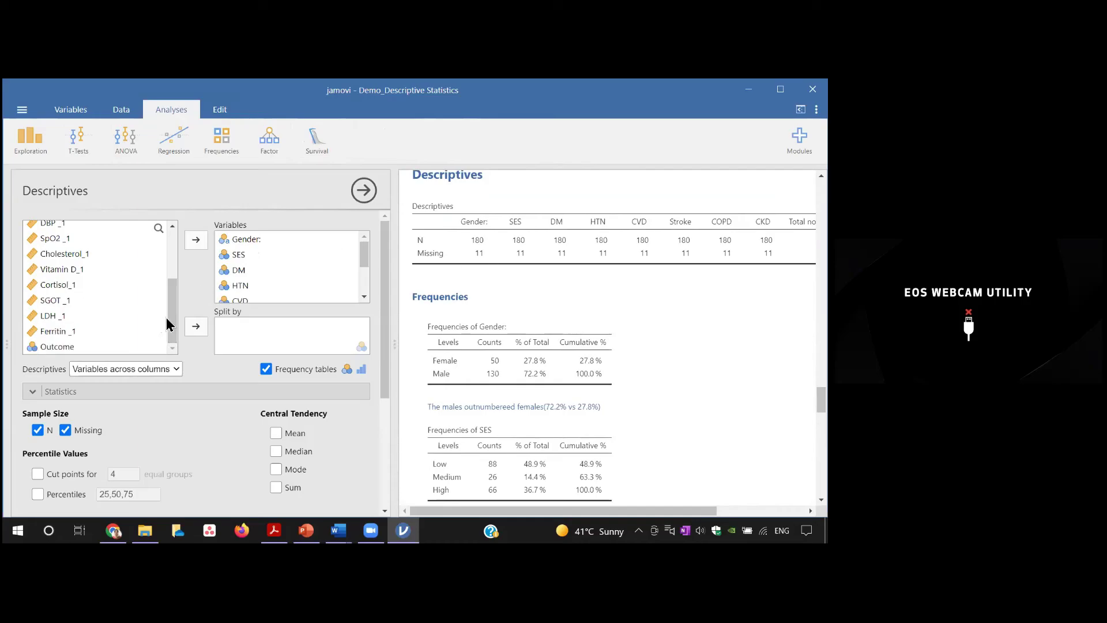
drag(171, 326, 169, 256)
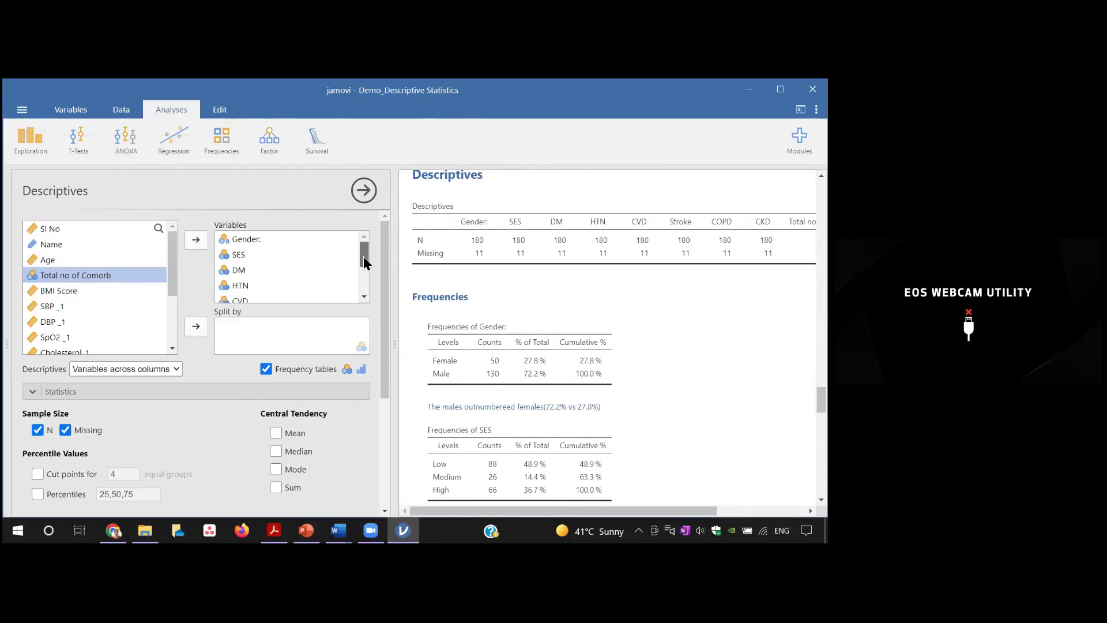
drag(367, 253, 365, 286)
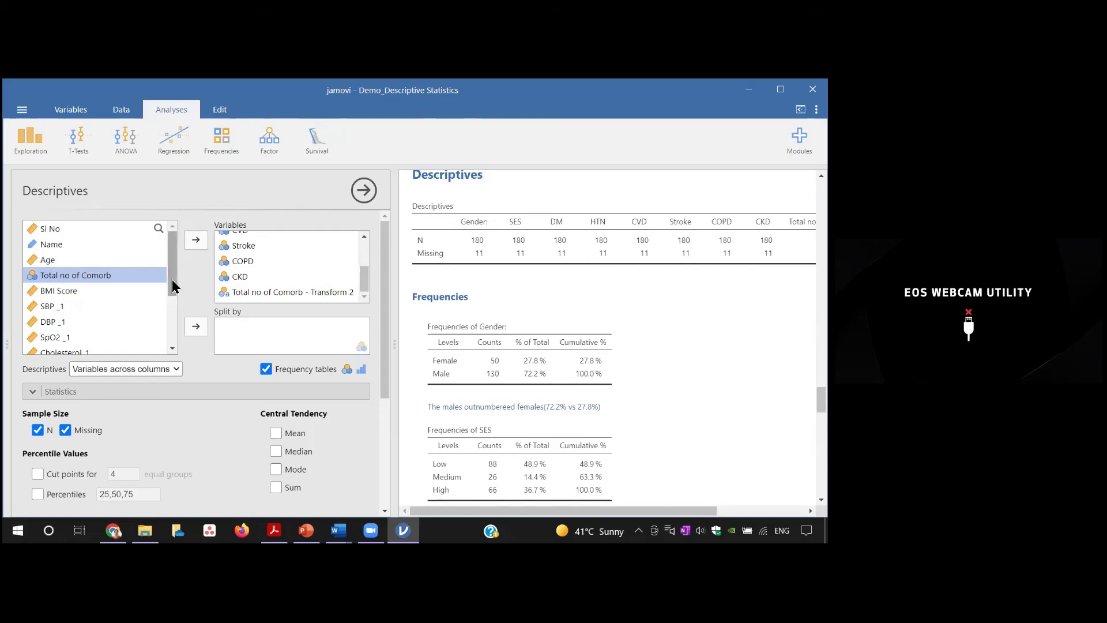
drag(172, 283, 172, 299)
drag(172, 315, 176, 348)
click(100, 348)
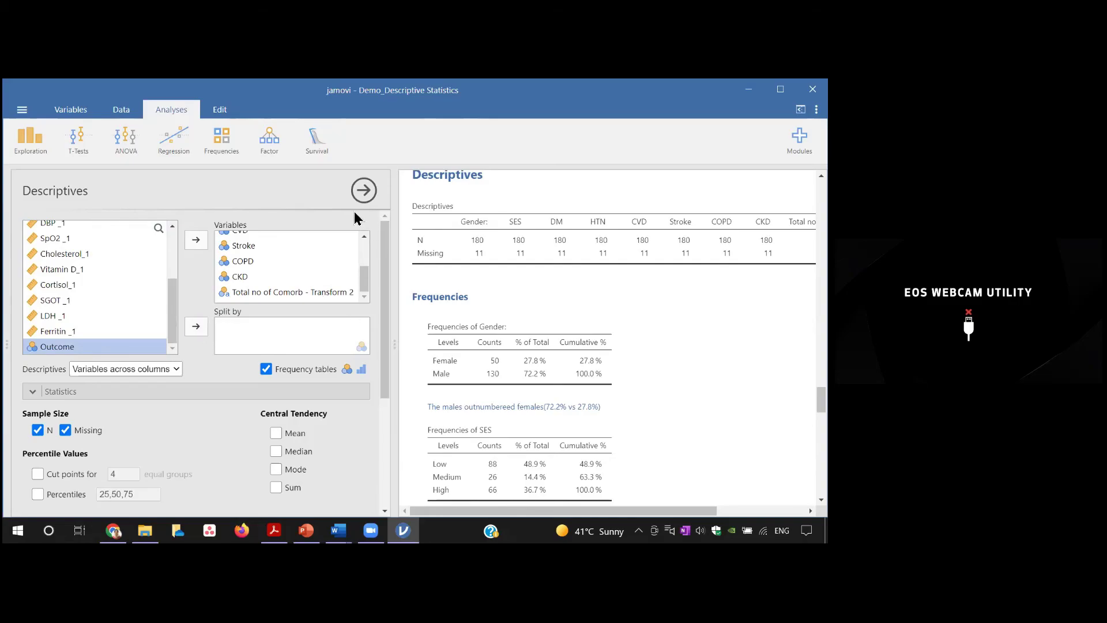
click(203, 326)
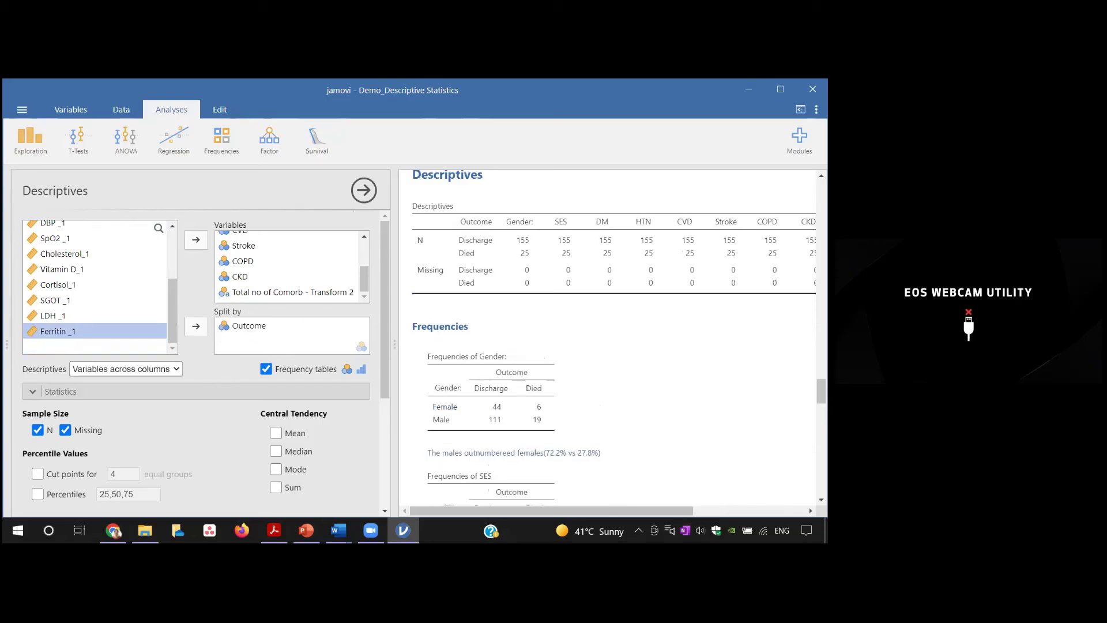
scroll(484, 294, down, 3)
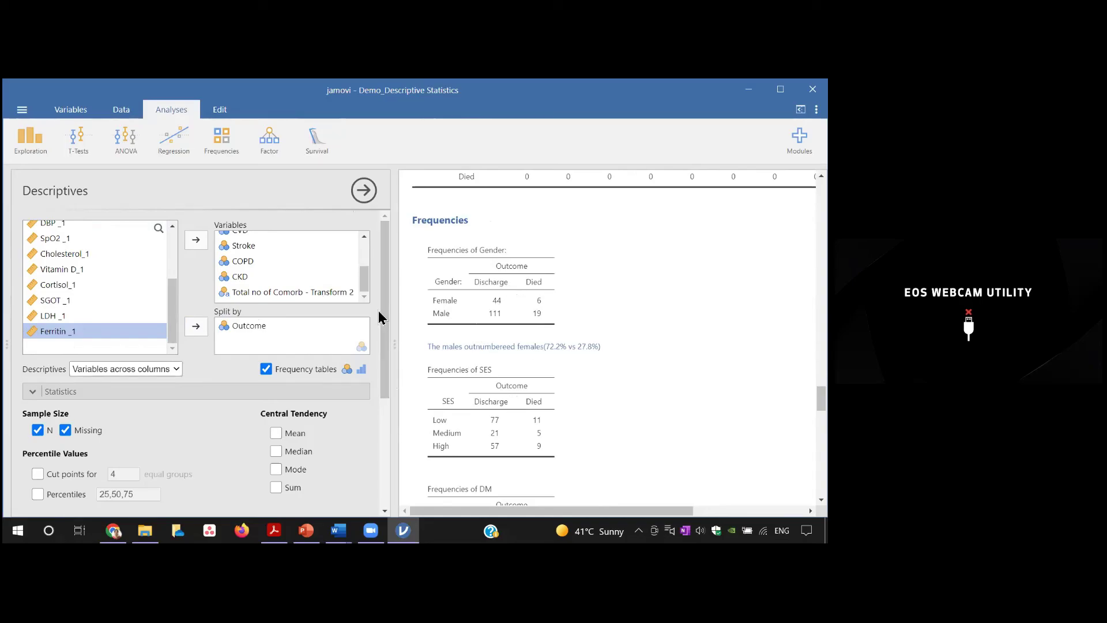
Step: Arrange the Outcome-split descriptives table with variables across rows and review the resulting layout
scroll(378, 314, down, 1)
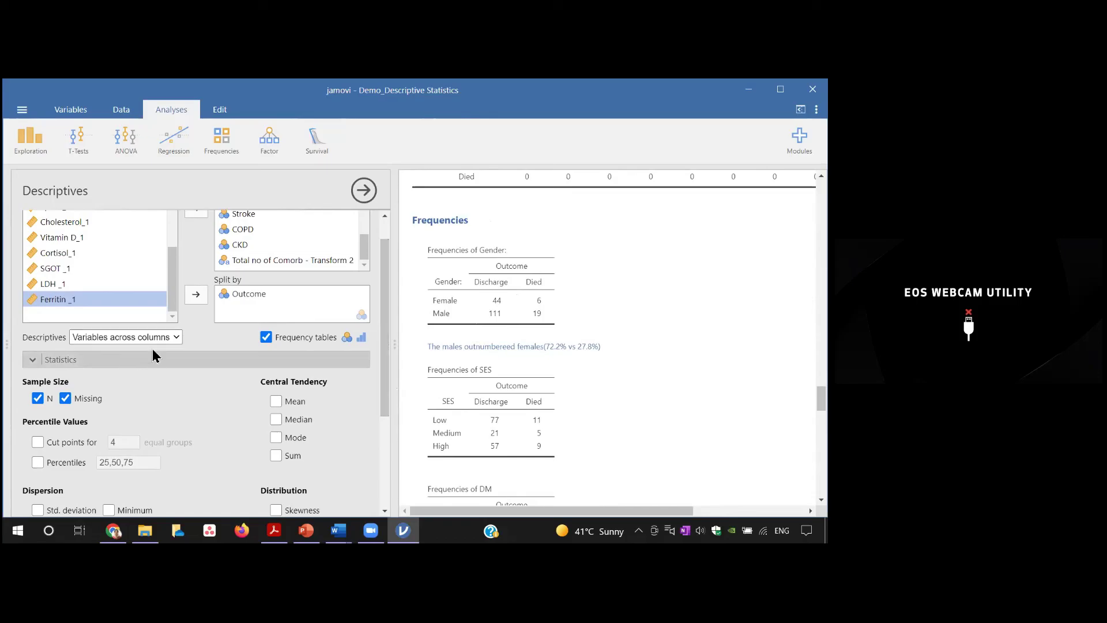
click(174, 335)
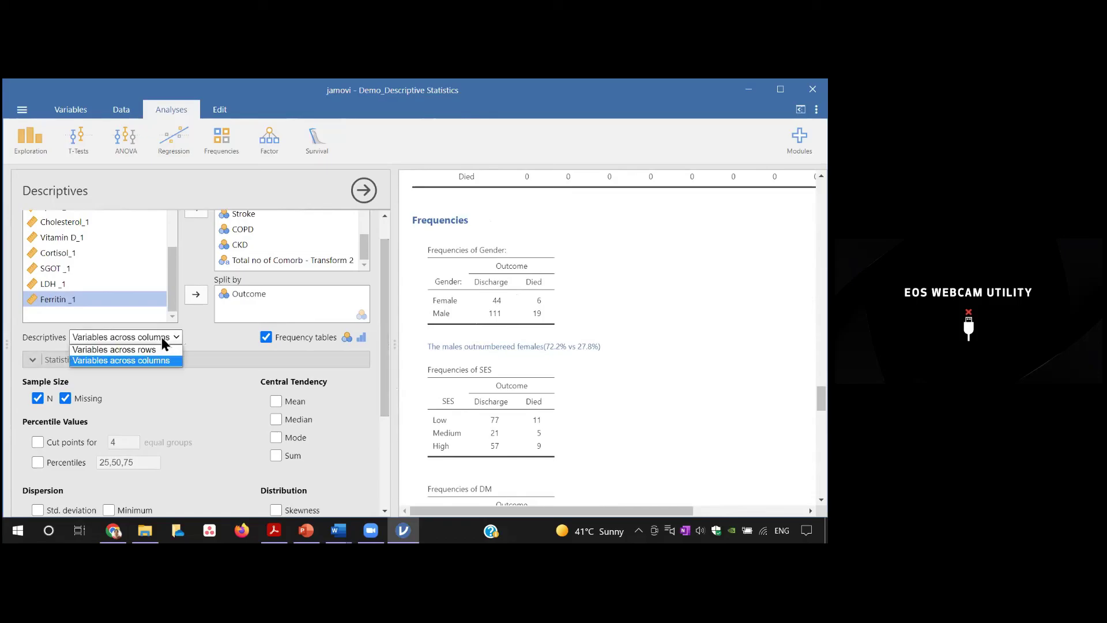
click(154, 349)
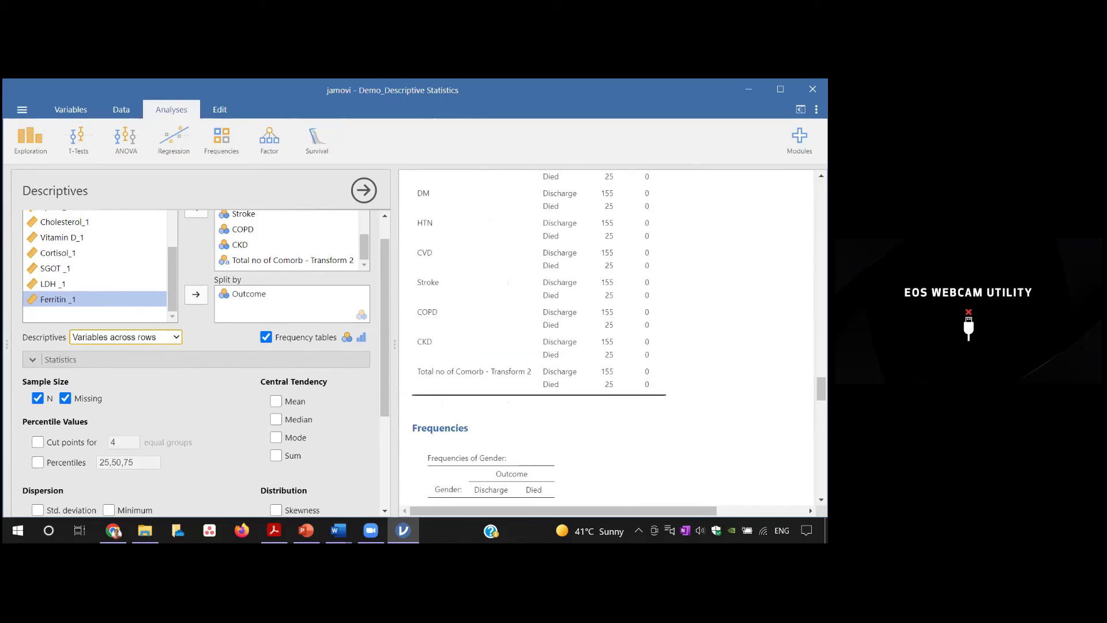
scroll(589, 363, down, 2)
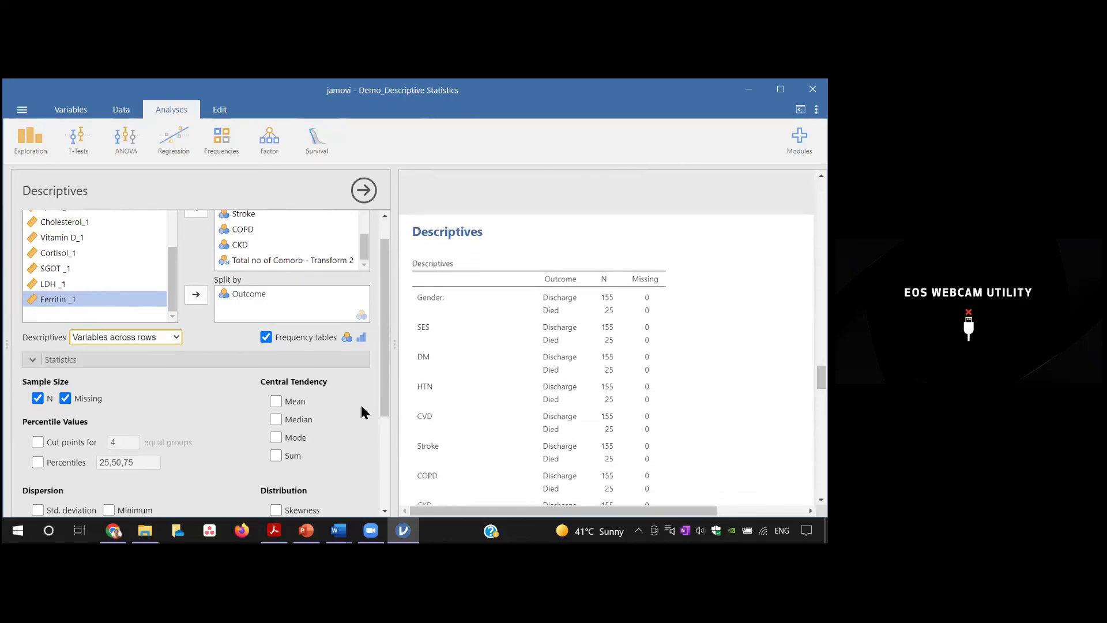
drag(381, 378, 384, 417)
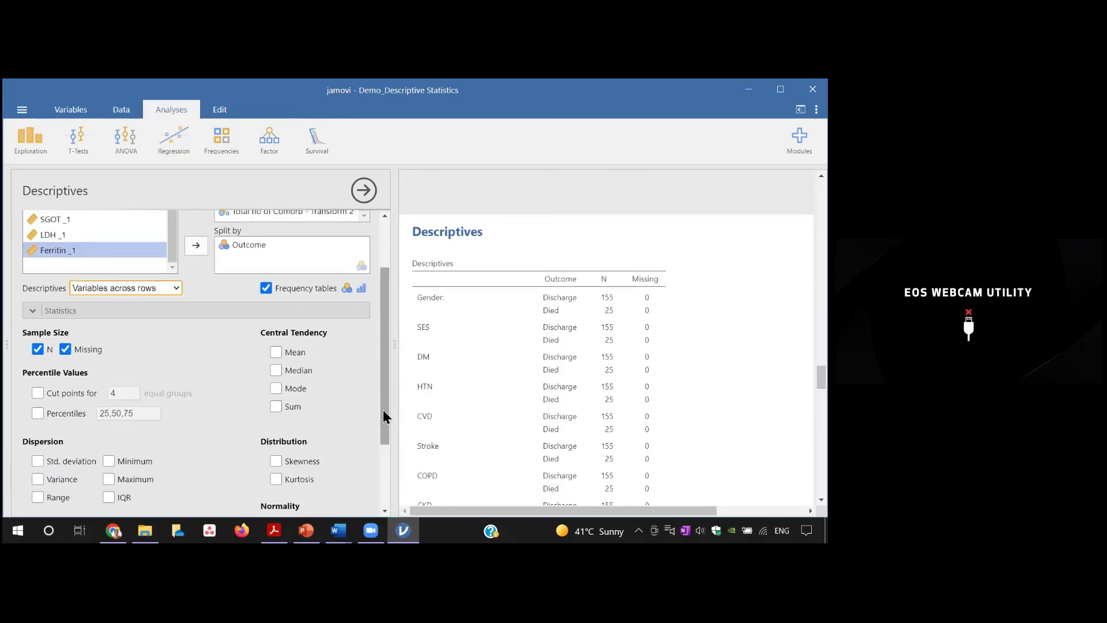
Step: Collapse the statistics options and set the descriptives table layout to variables across columns
click(94, 310)
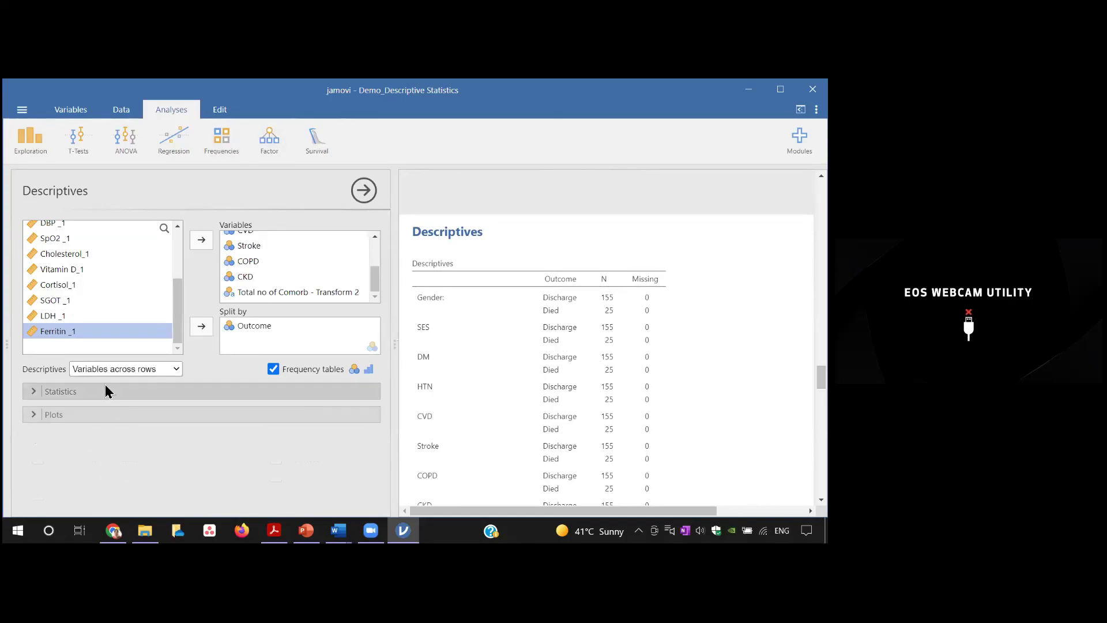
click(175, 369)
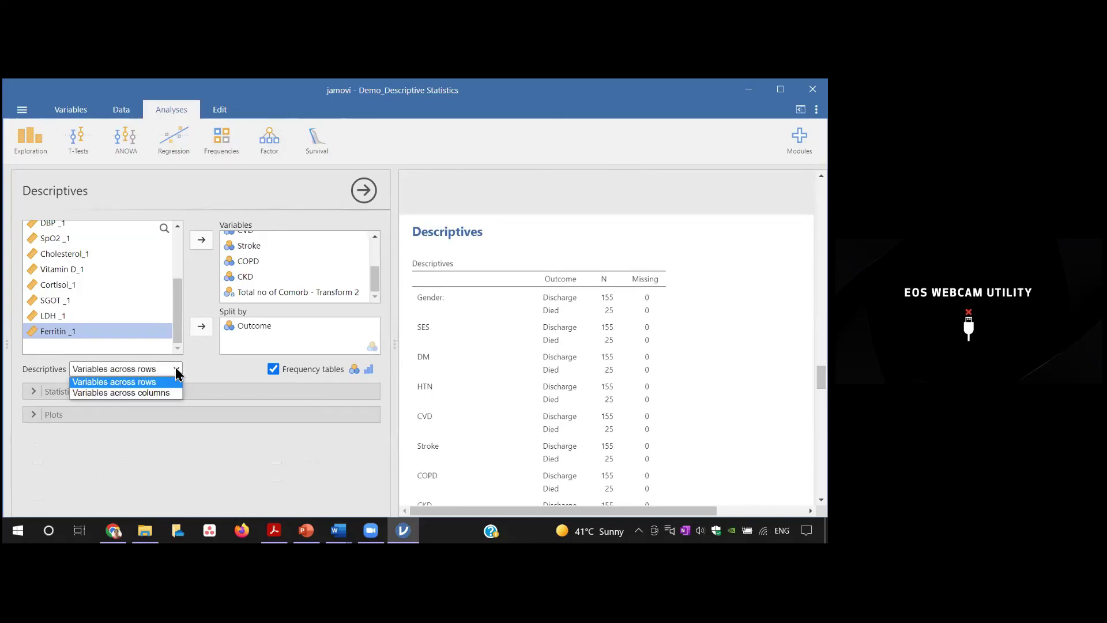
click(172, 392)
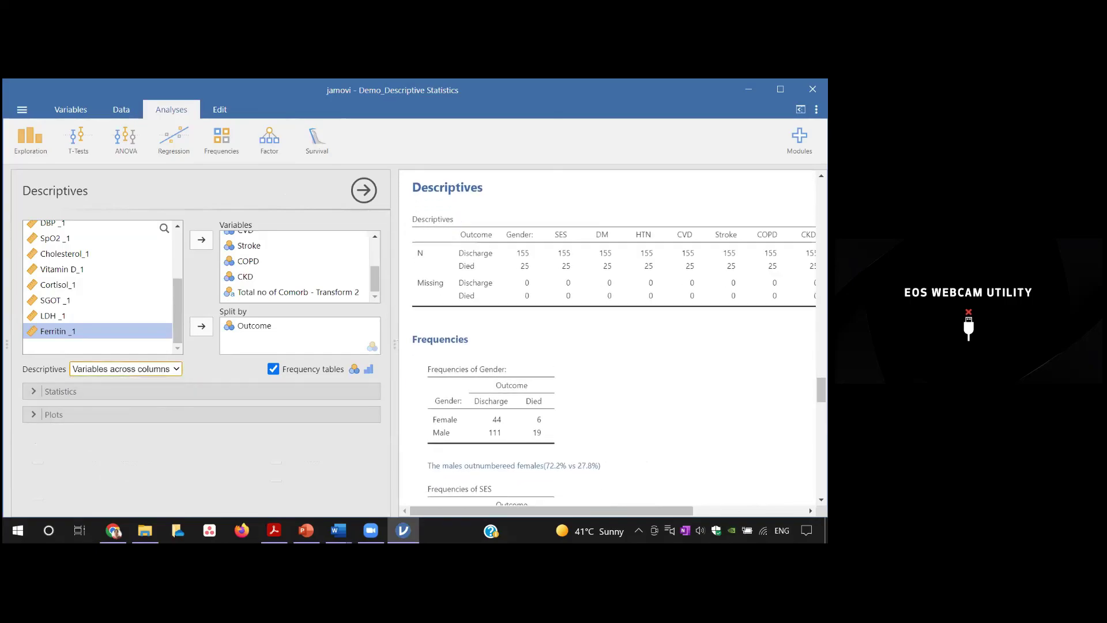
scroll(613, 343, down, 1)
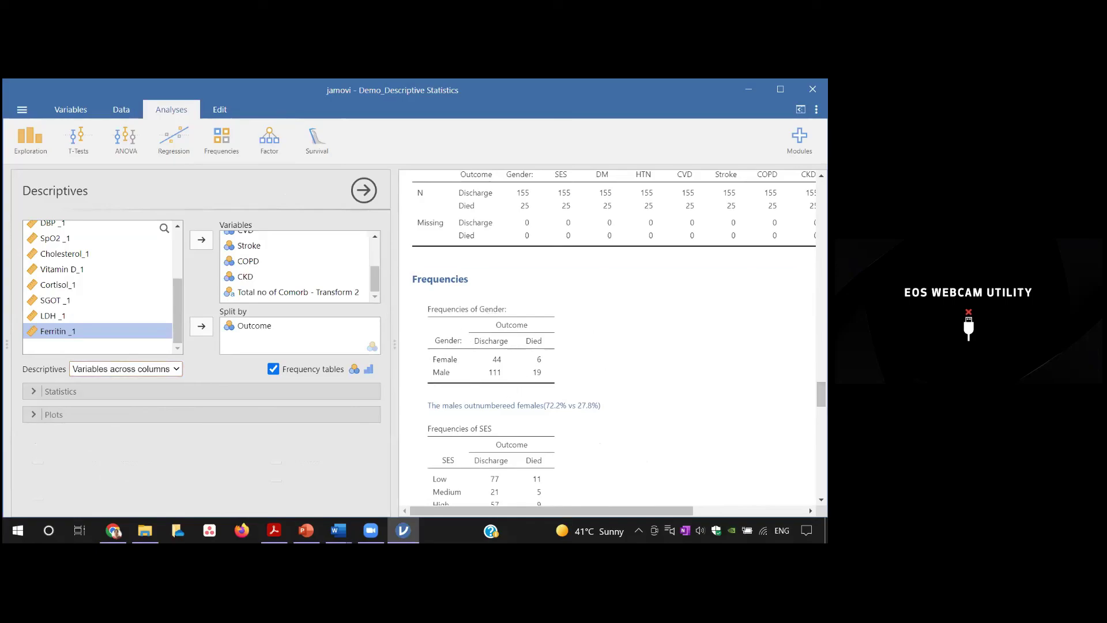
right_click(648, 330)
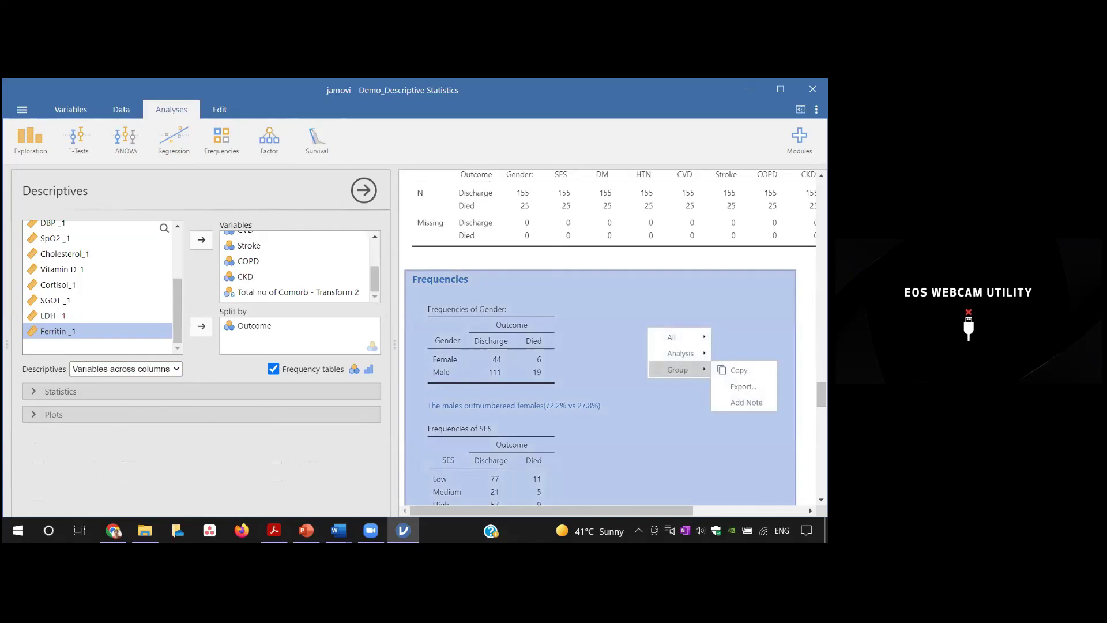
key(Escape)
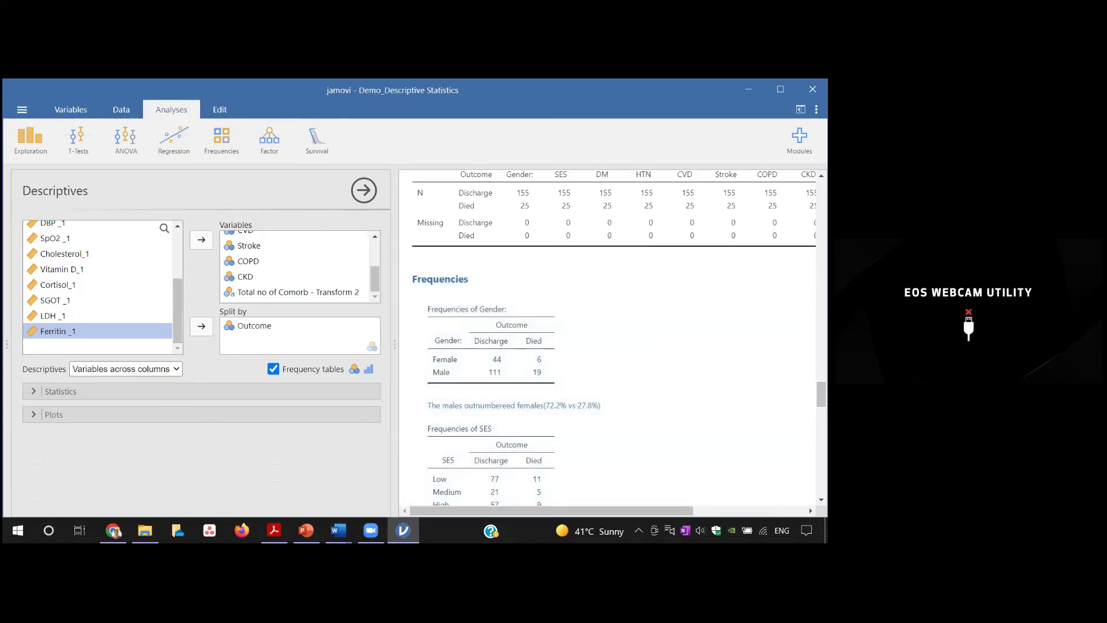
scroll(608, 338, up, 3)
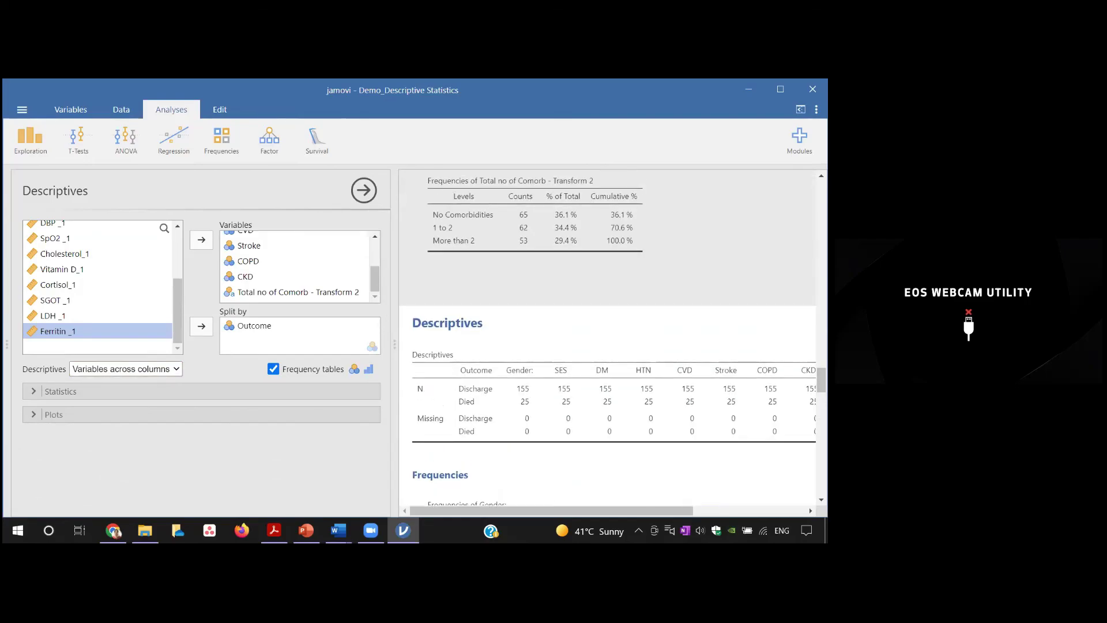
right_click(652, 321)
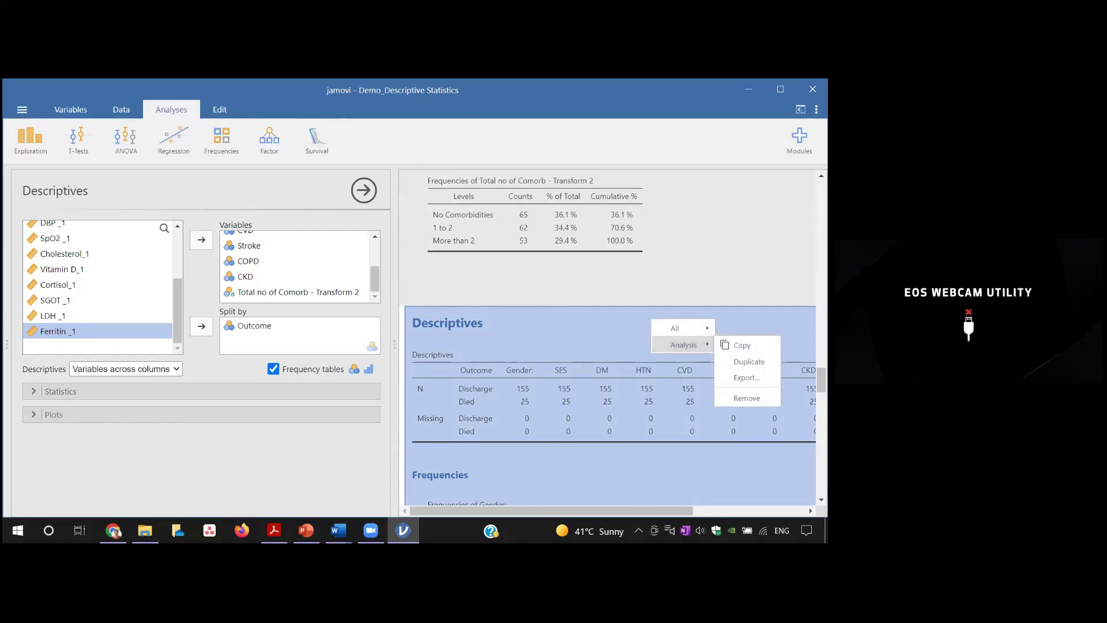
key(Escape)
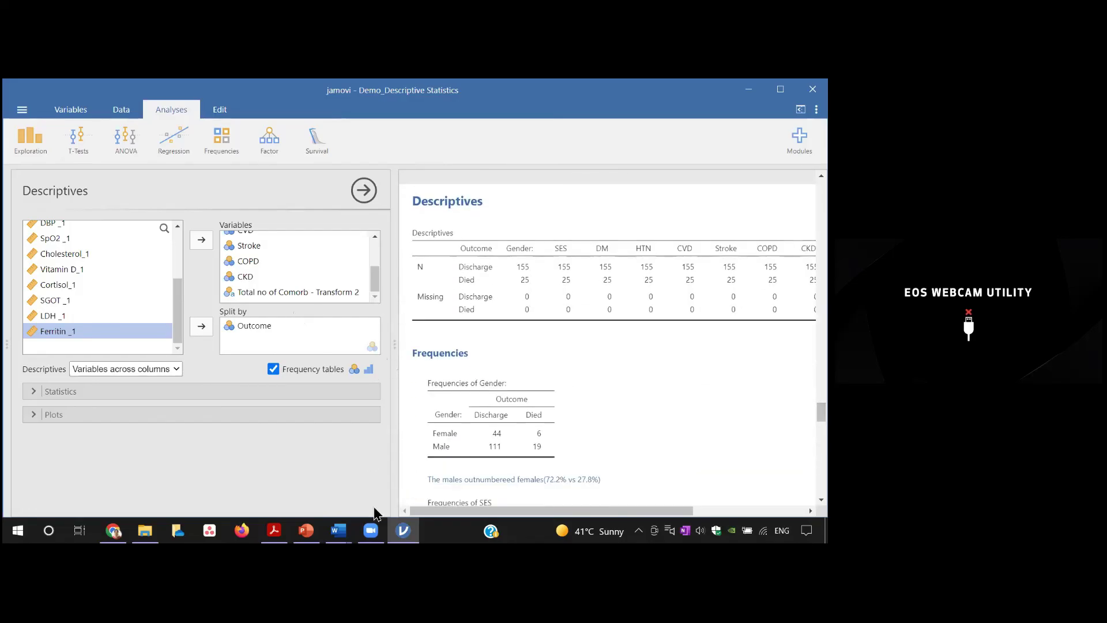
Step: Switch to the Word document Demo_Descriptive and Correlation_Tabulation and Interpretation and review its blank frequency tables through the Demo-2 section
mouse_move(339, 530)
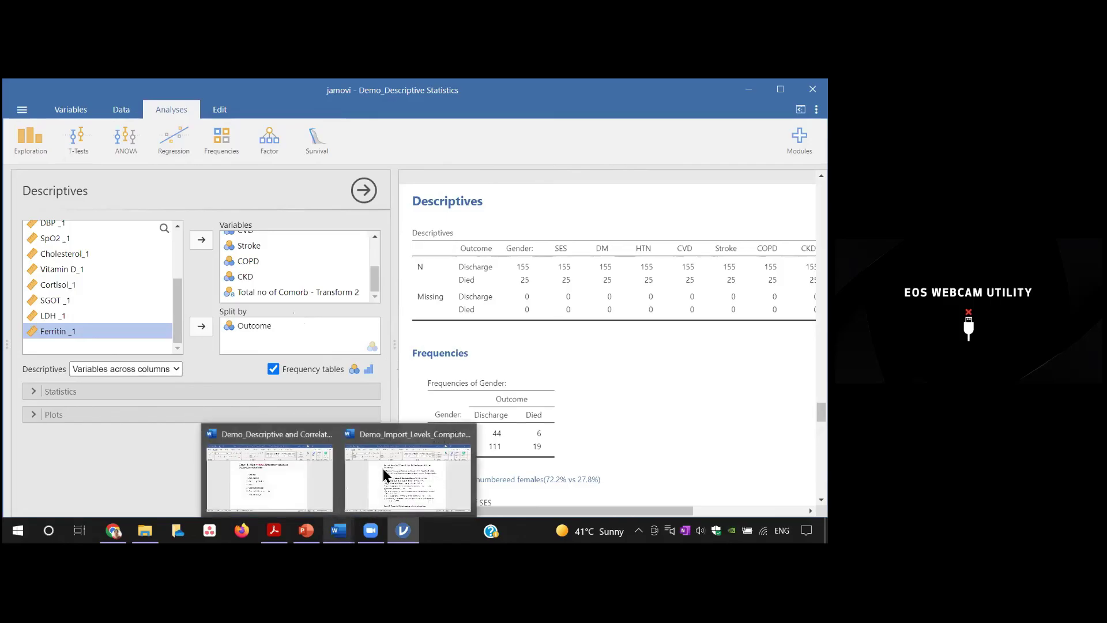
click(383, 468)
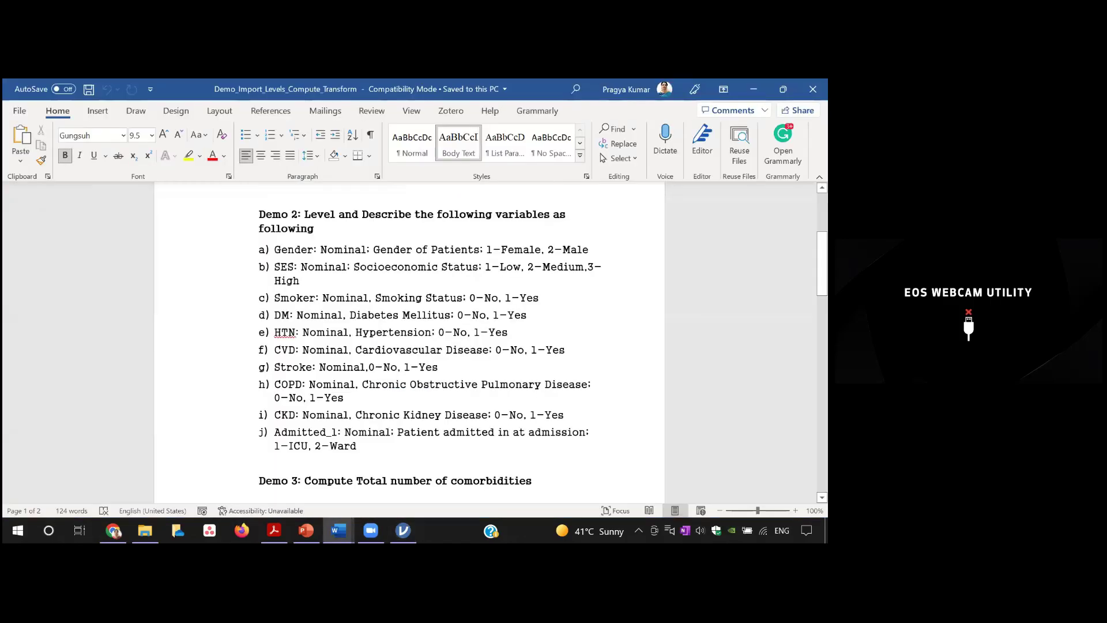
mouse_move(339, 530)
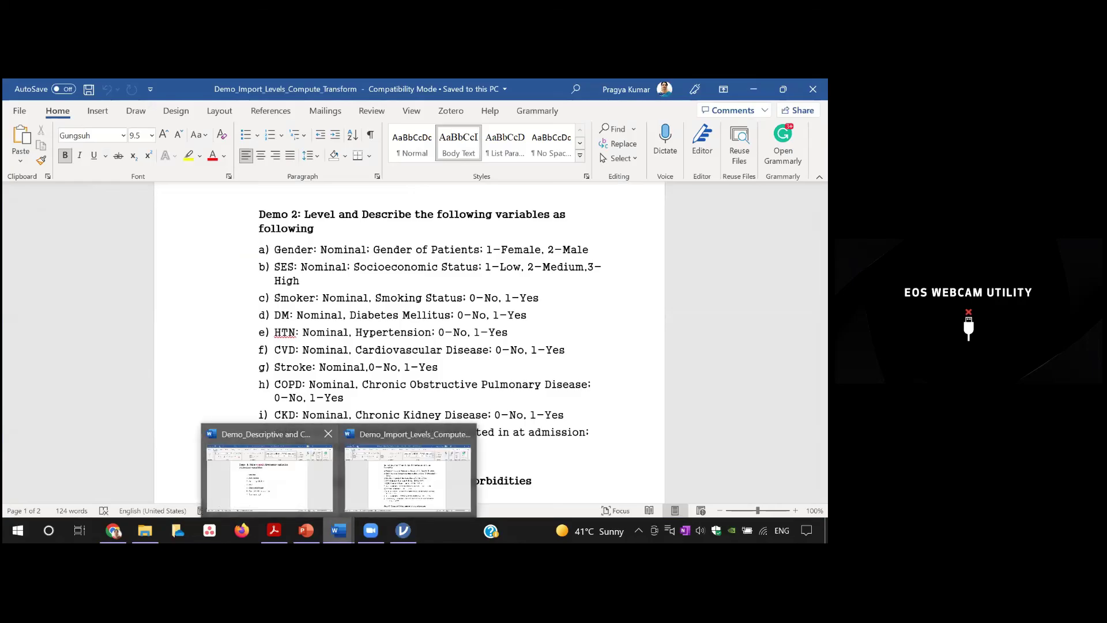
click(269, 483)
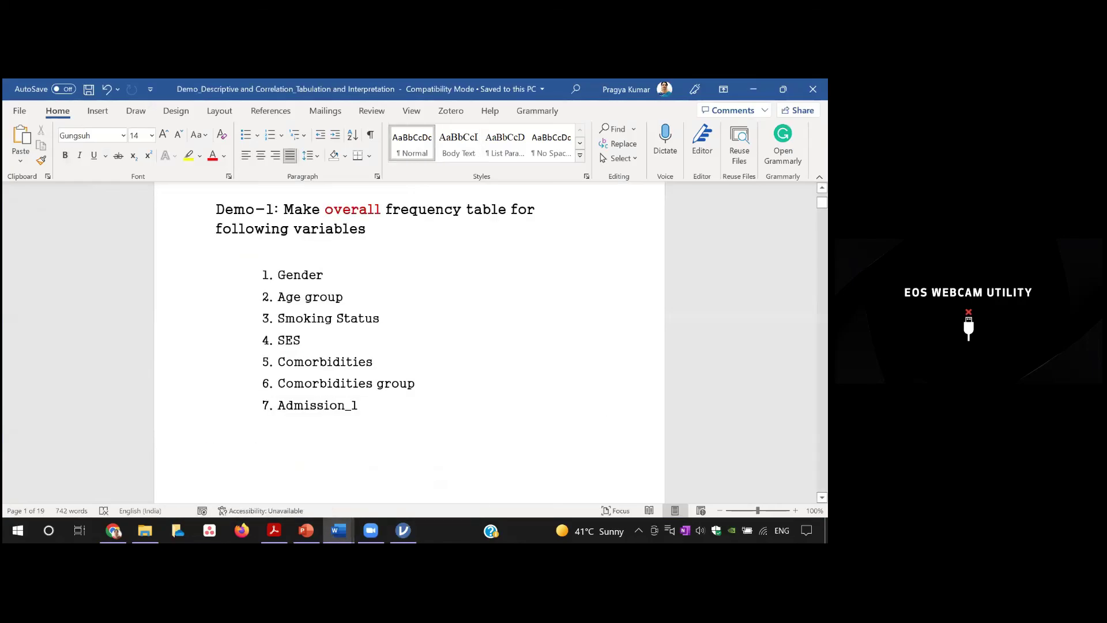
drag(822, 202, 822, 215)
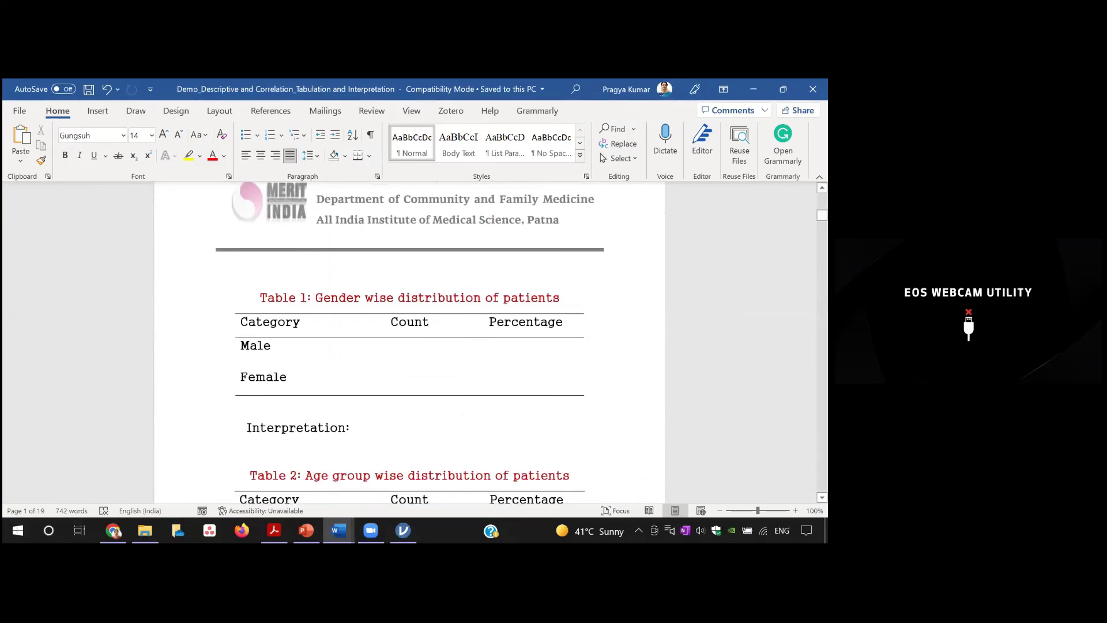
drag(822, 216, 821, 219)
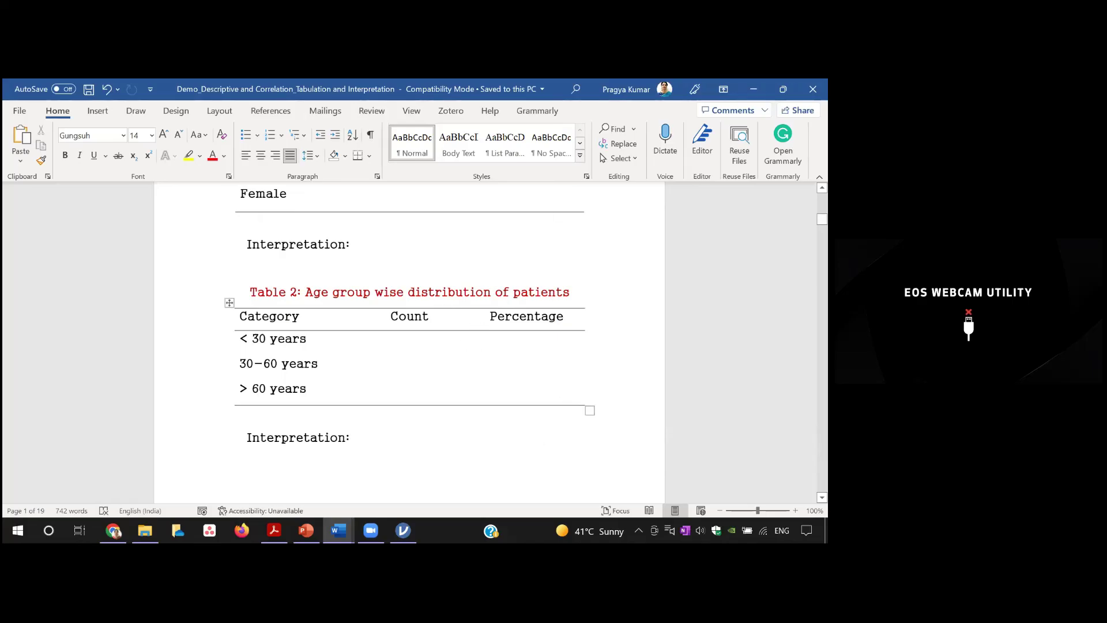
drag(822, 219, 822, 279)
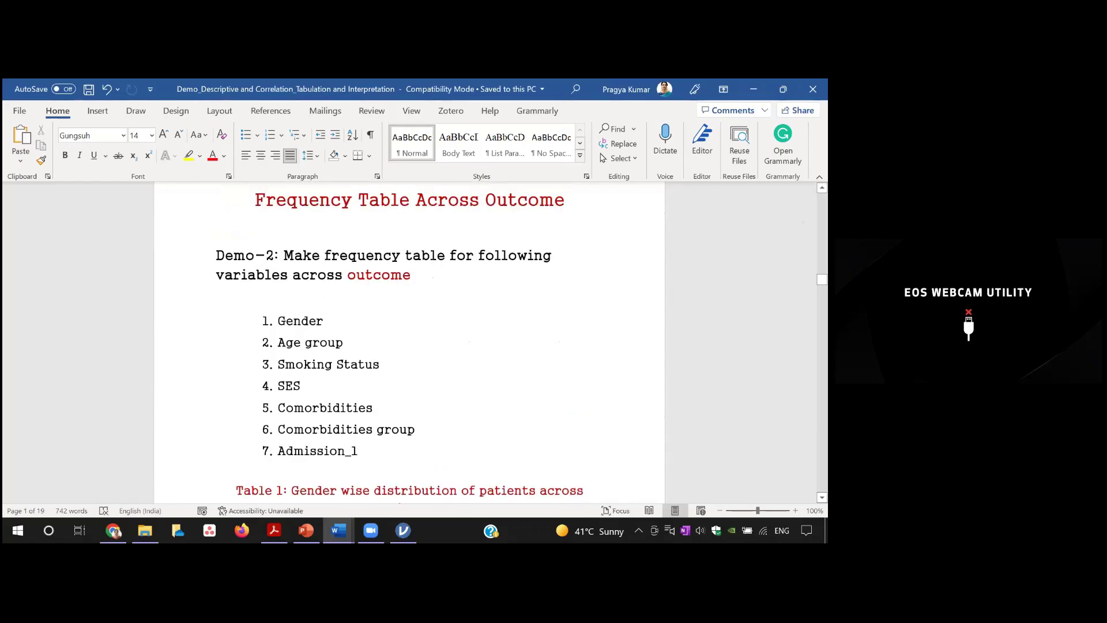